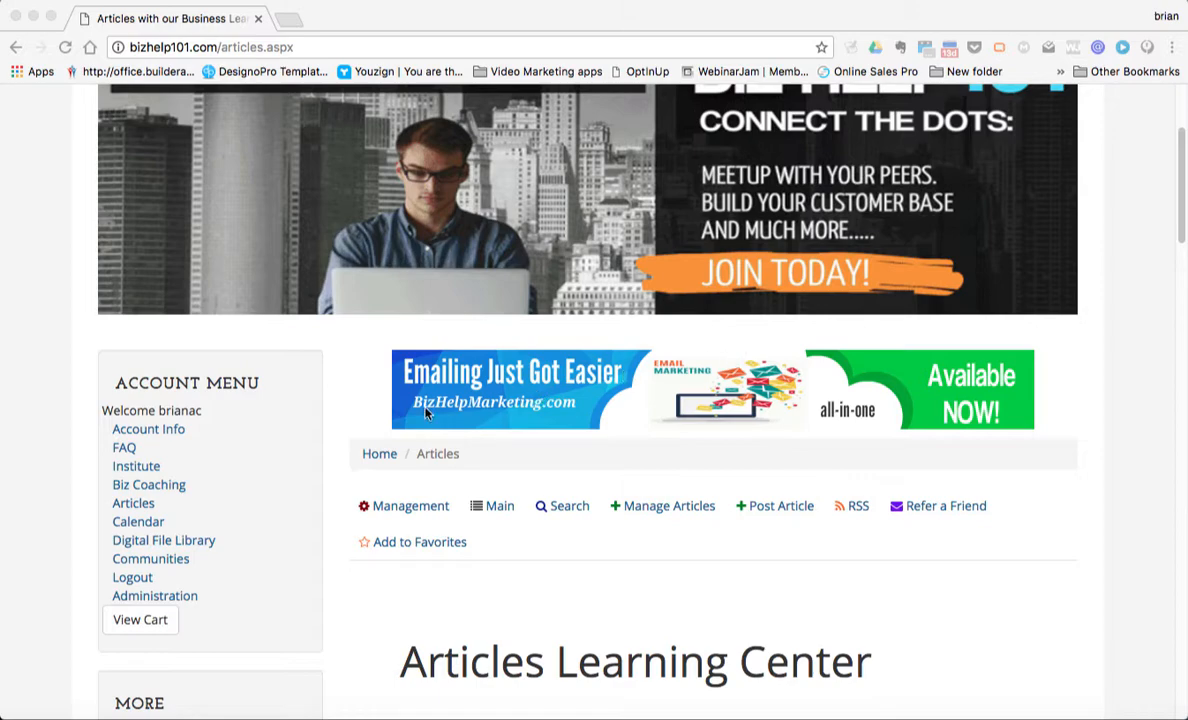
Step: Look through the article categories listed in the Articles Learning Center
scroll(425, 413, down, 1)
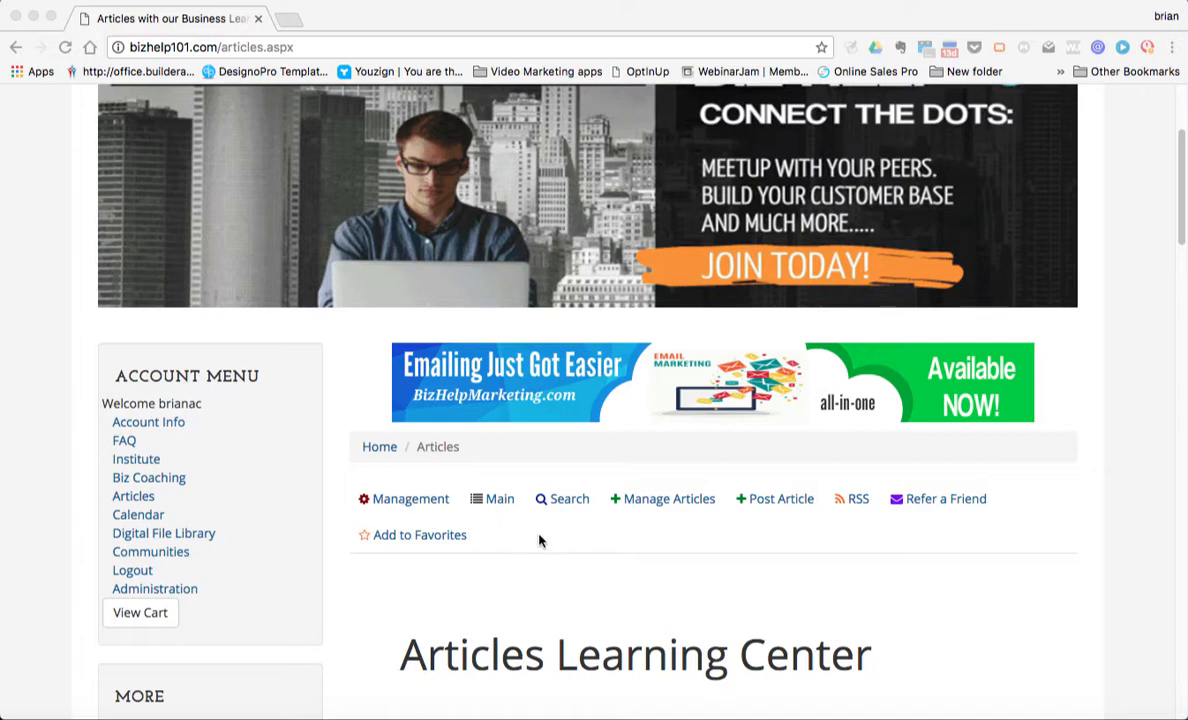
scroll(539, 541, down, 8)
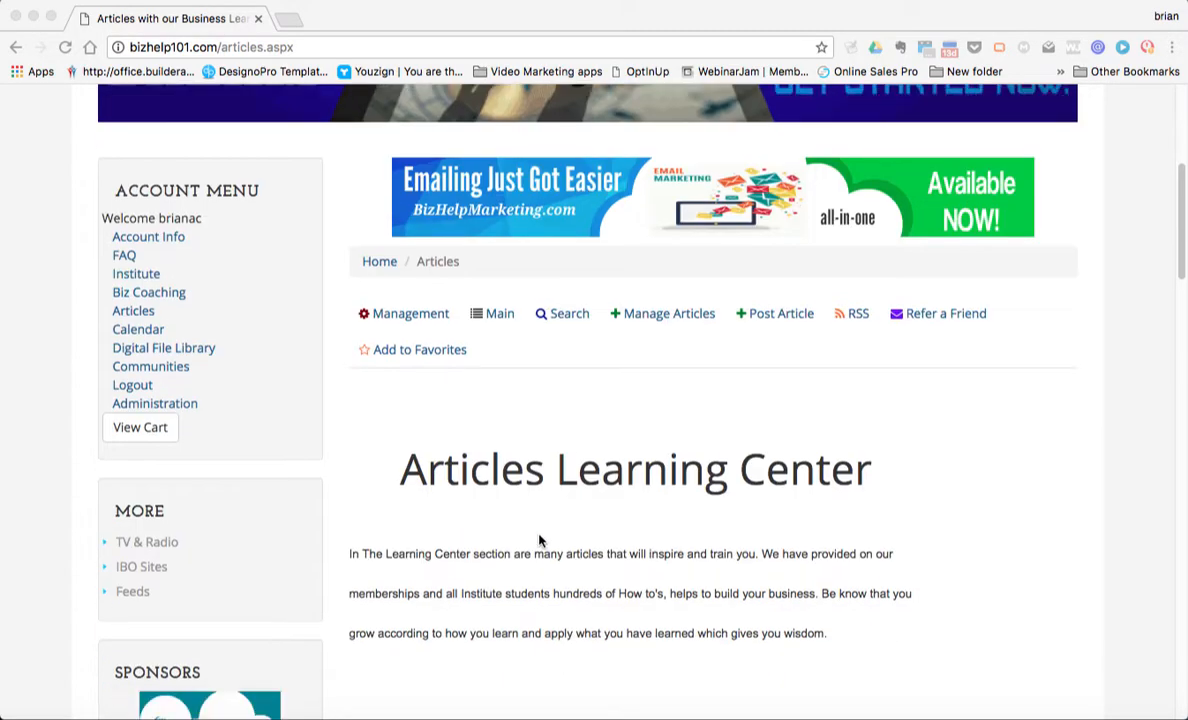
scroll(539, 541, down, 1)
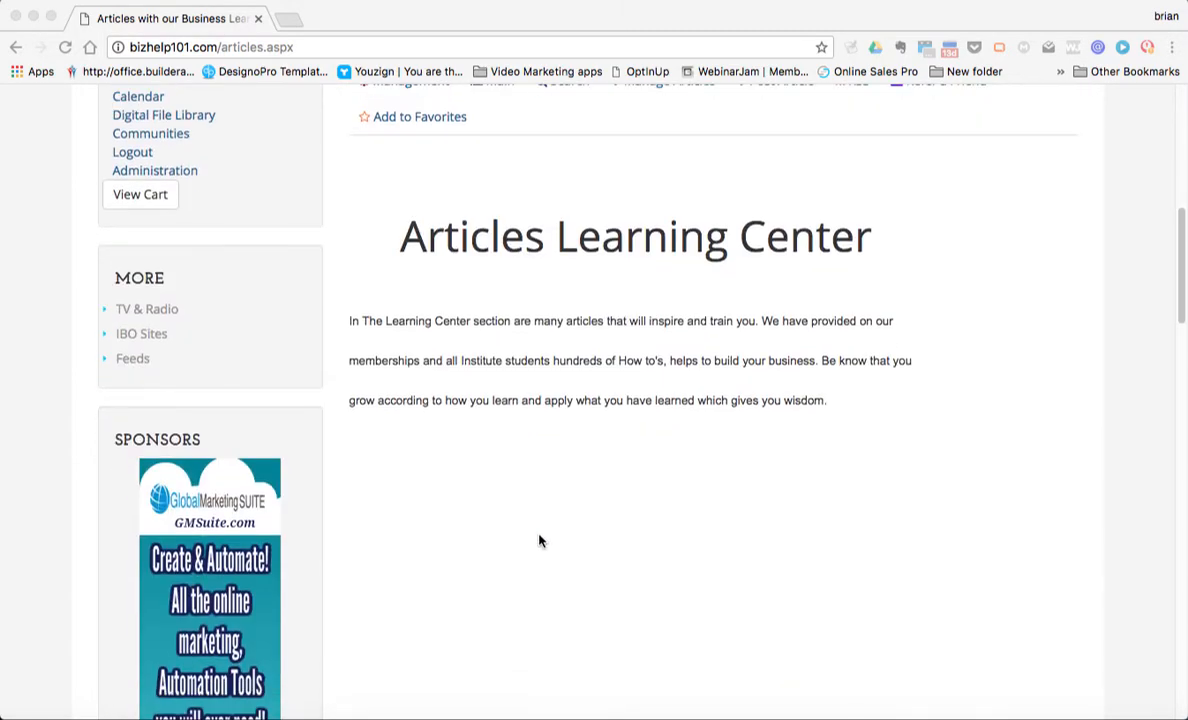
scroll(539, 541, down, 2)
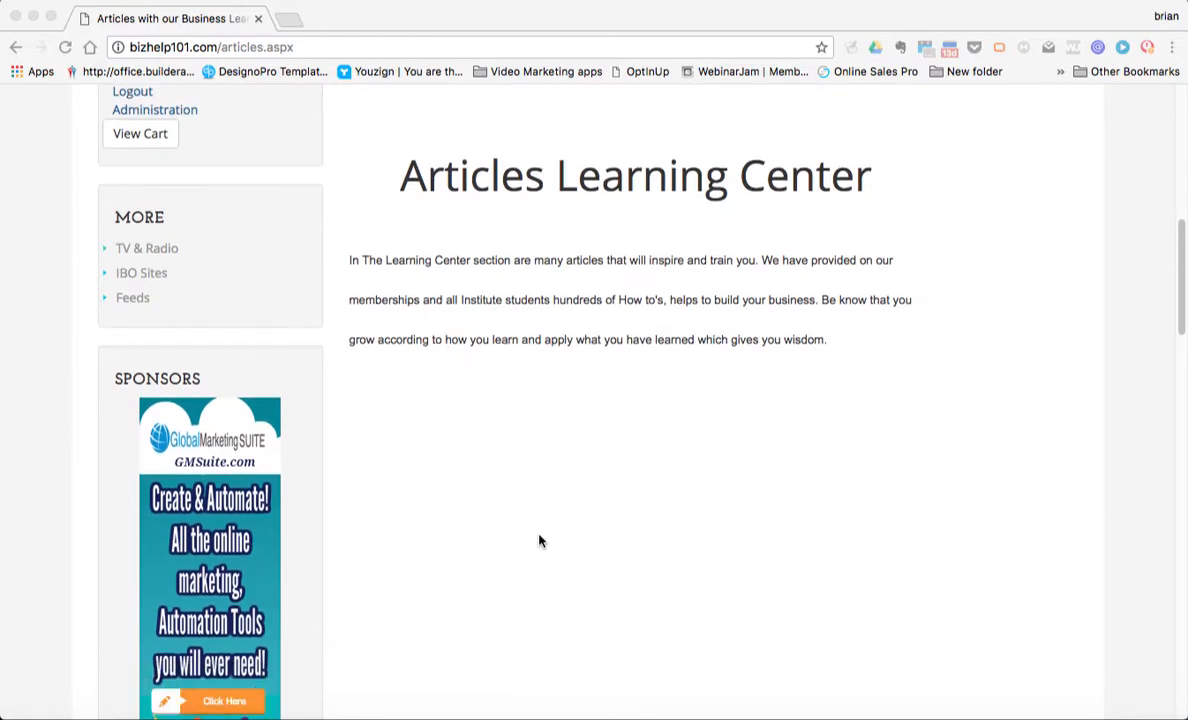
scroll(539, 541, down, 9)
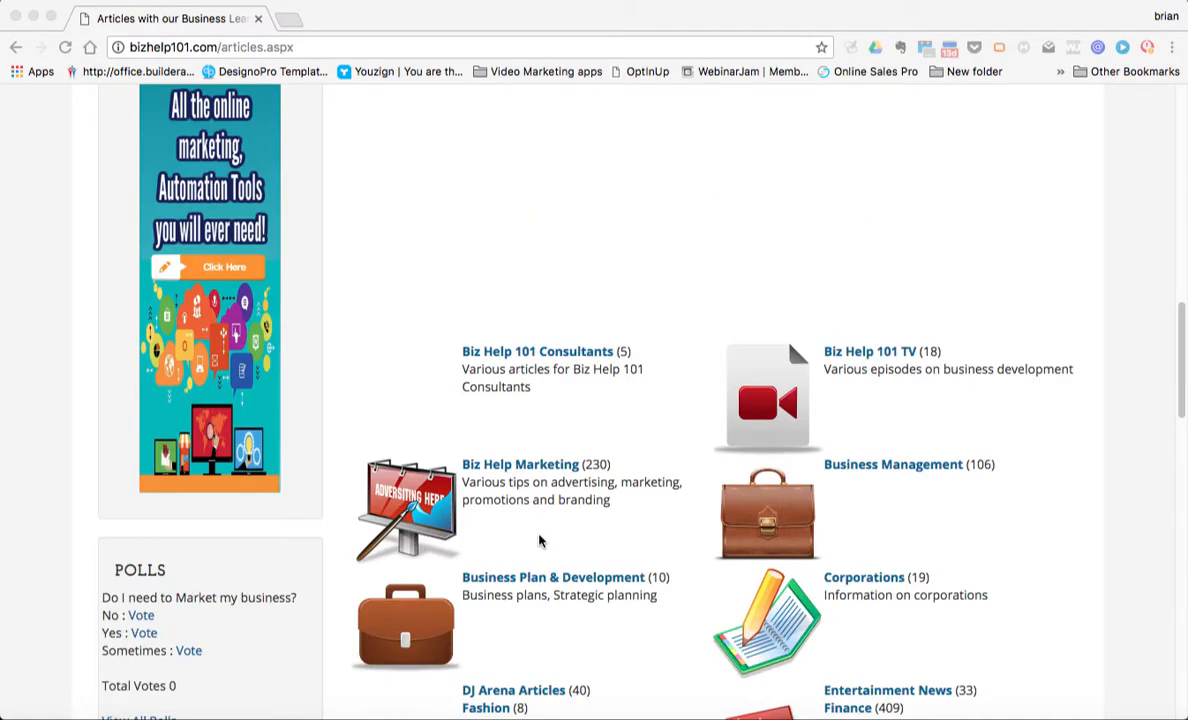
scroll(539, 541, down, 6)
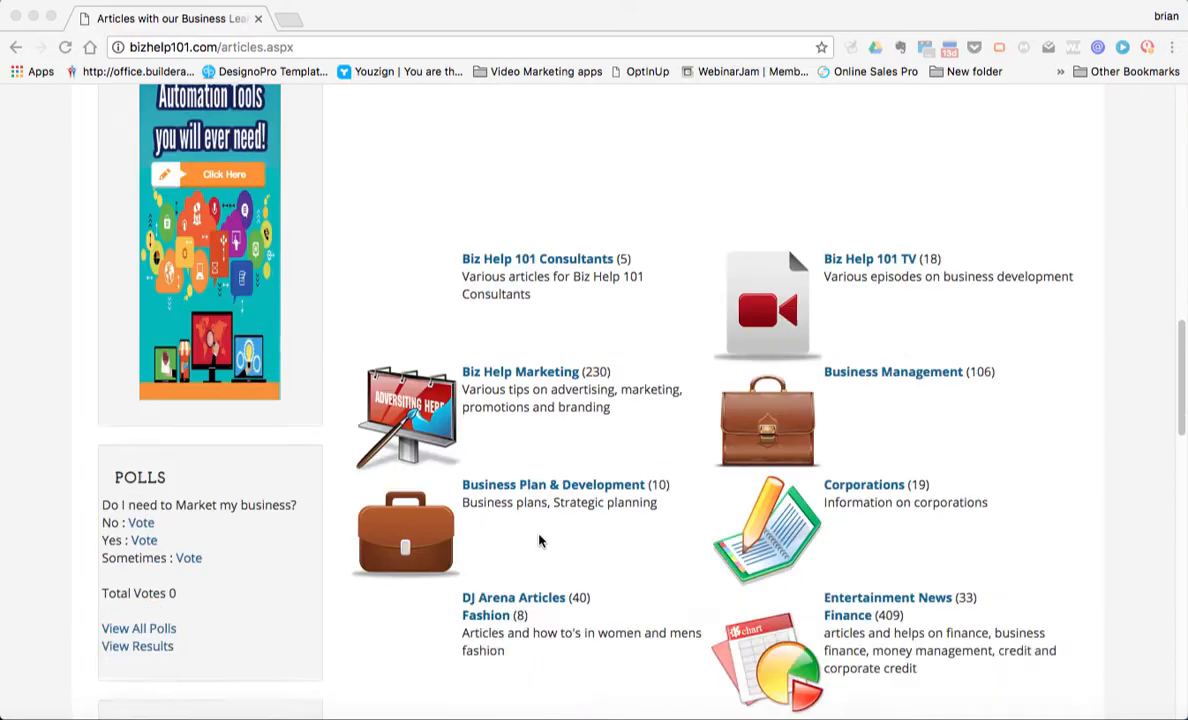
scroll(539, 543, down, 8)
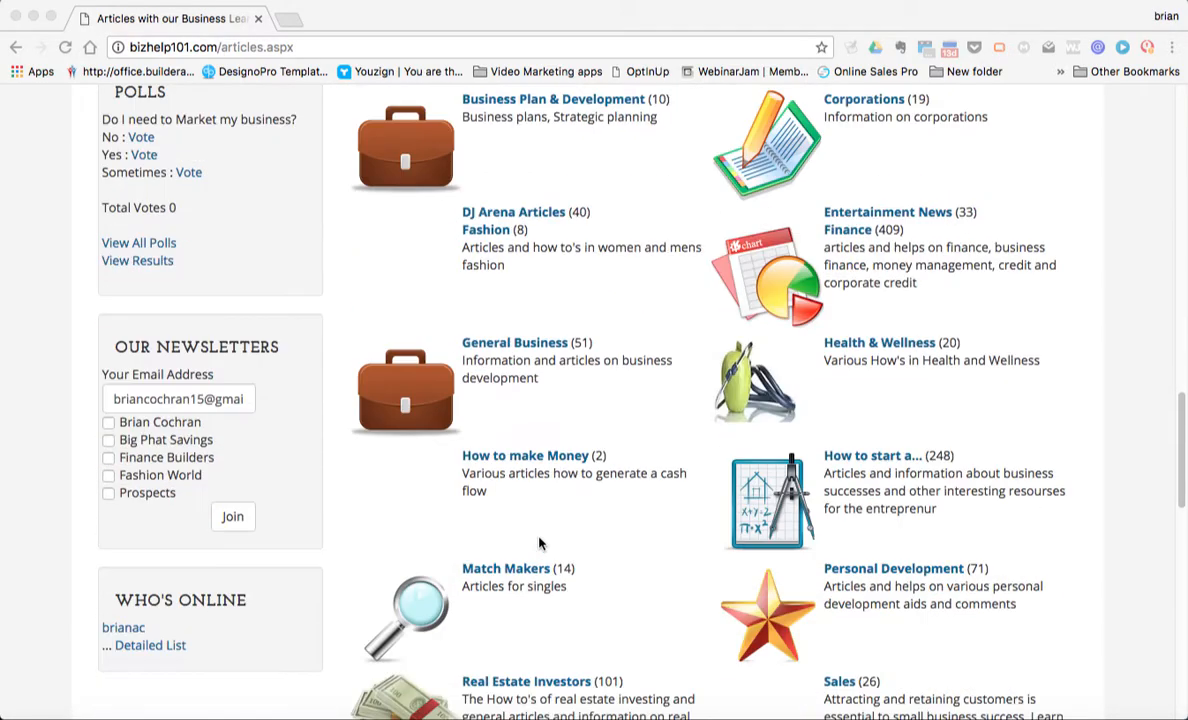
scroll(539, 543, down, 7)
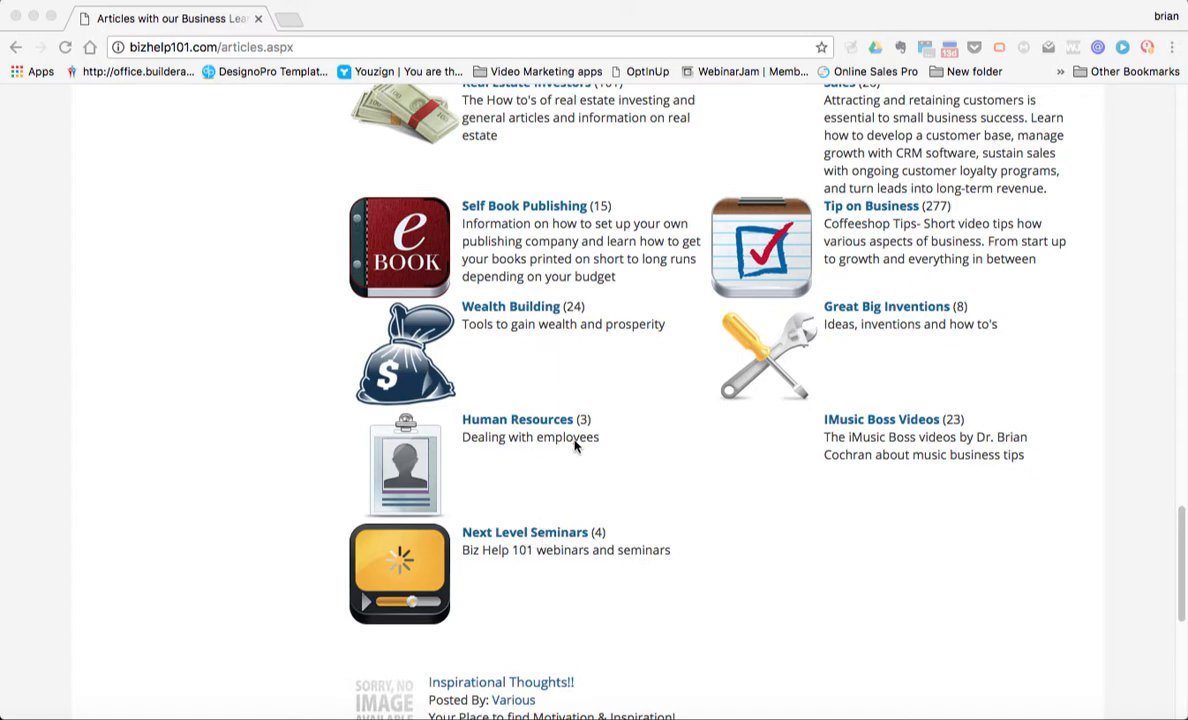
Step: Open the Wealth Building article category and go into its Trading and Investments subcategory
click(511, 308)
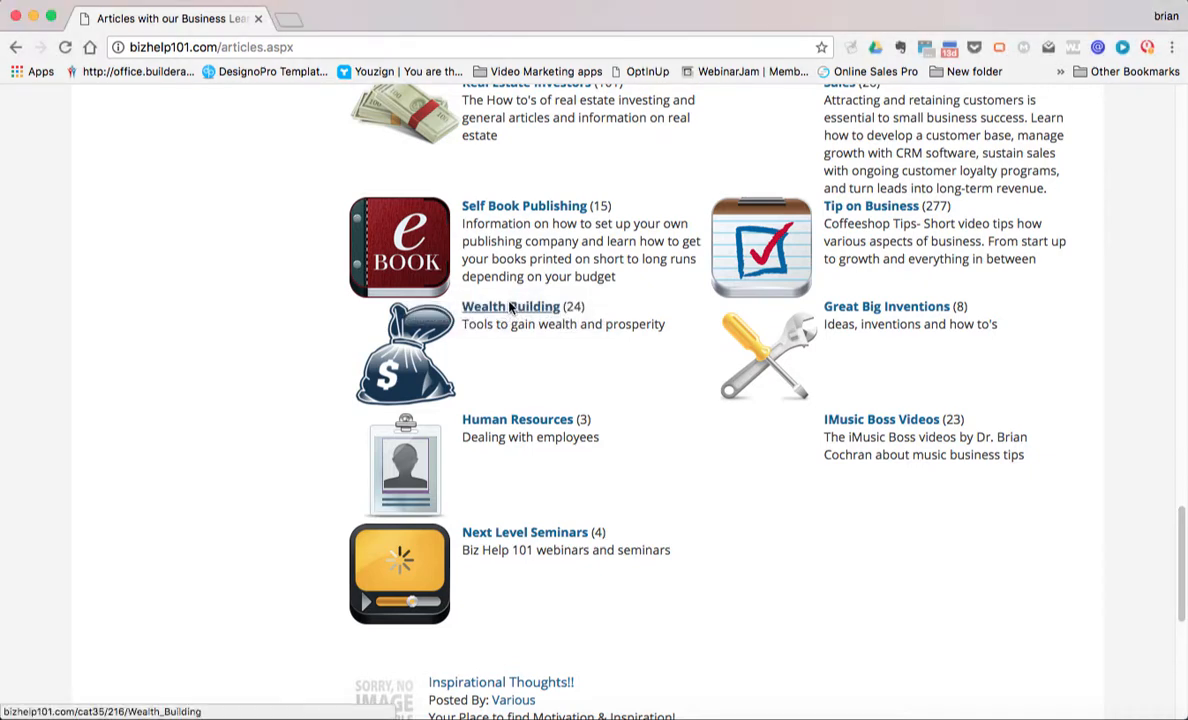
click(511, 308)
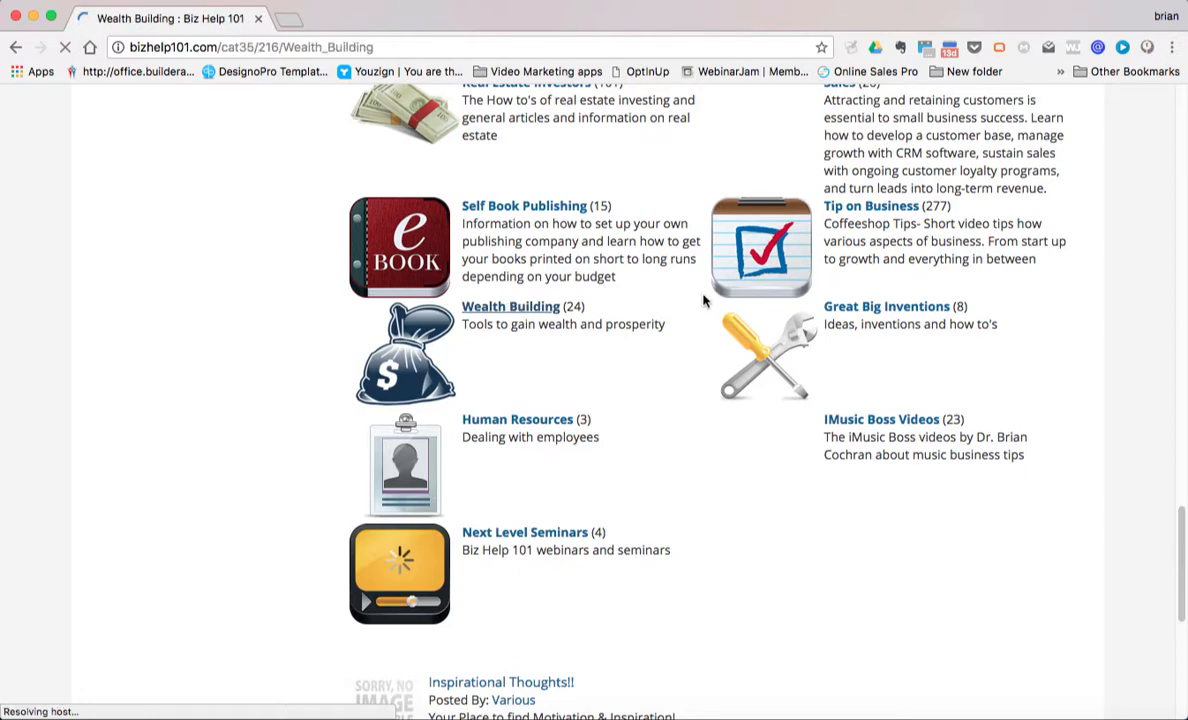
scroll(631, 357, down, 10)
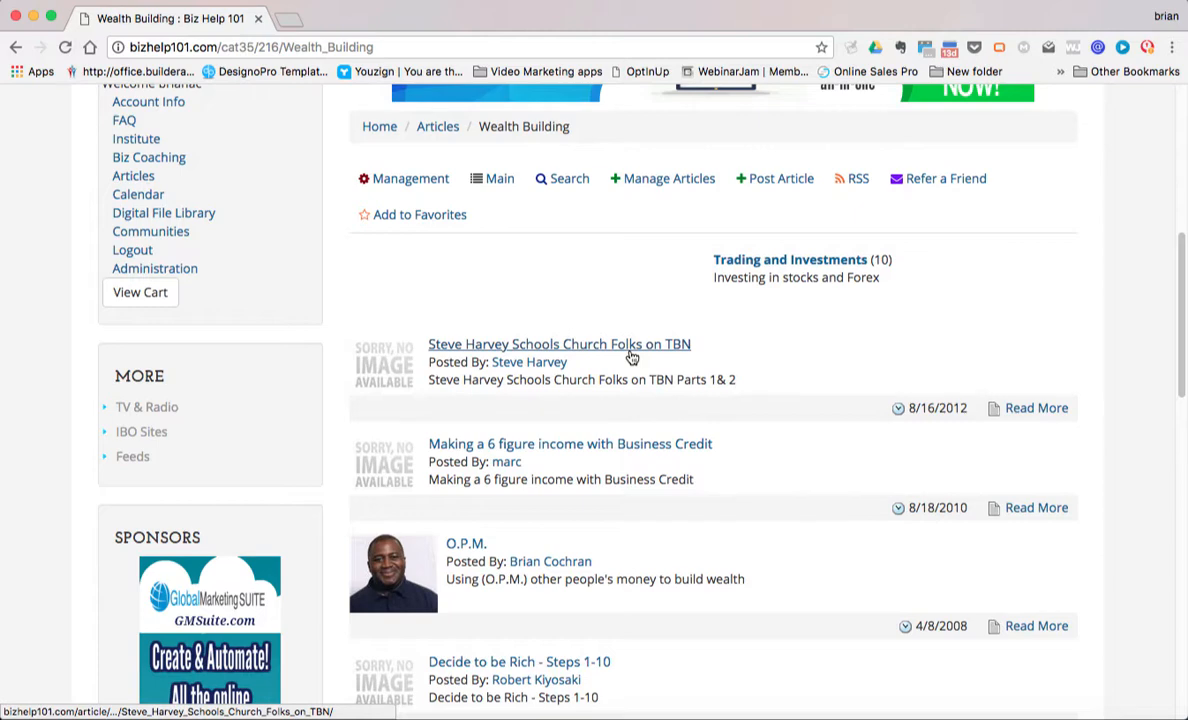
click(631, 357)
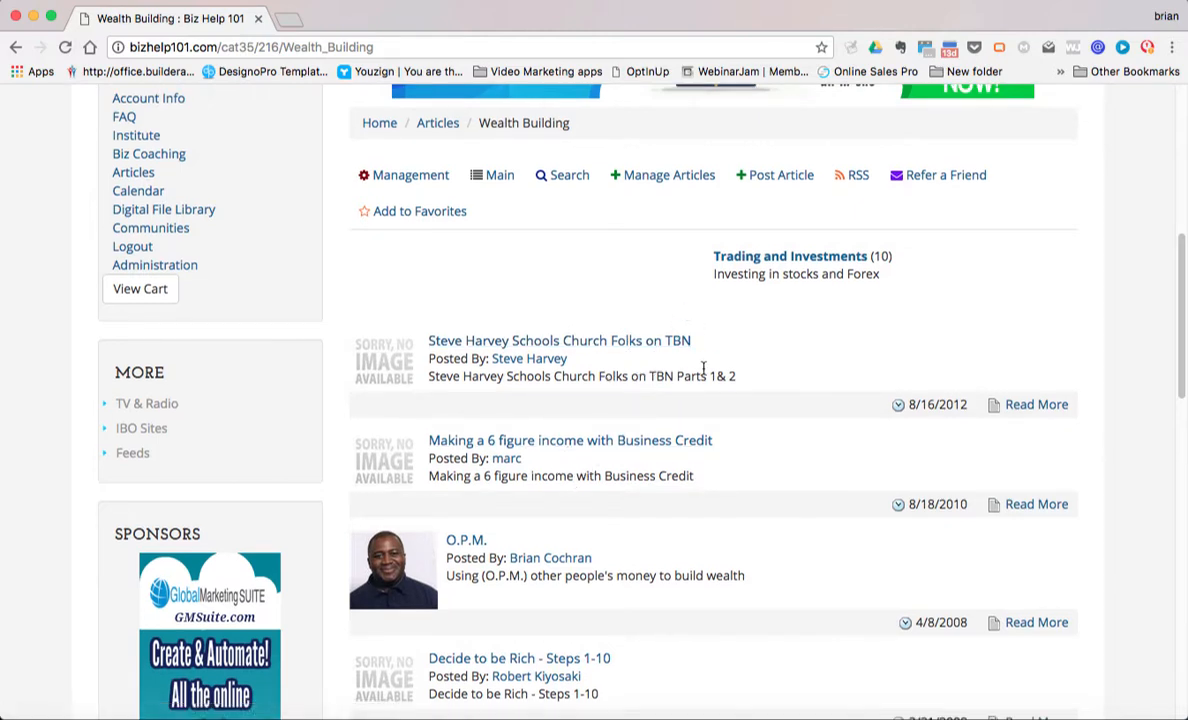
click(771, 257)
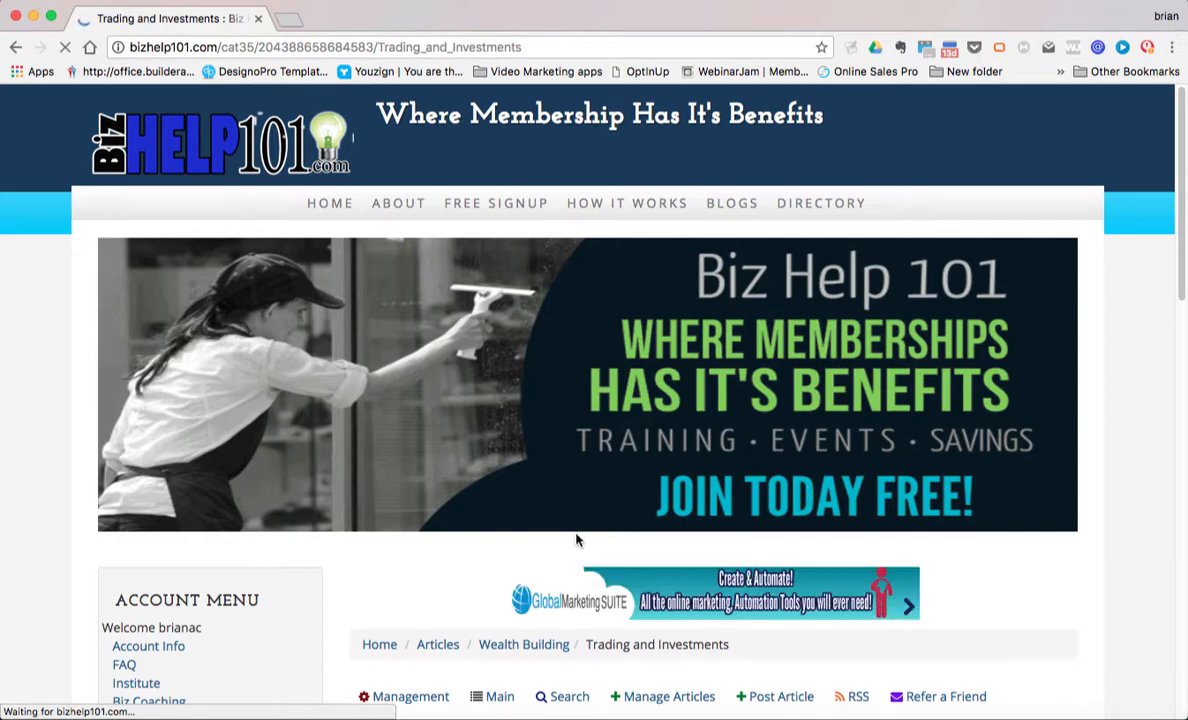
Step: Open the article "Practicing in the Forex Market" from the Trading and Investments listing
scroll(577, 525, down, 5)
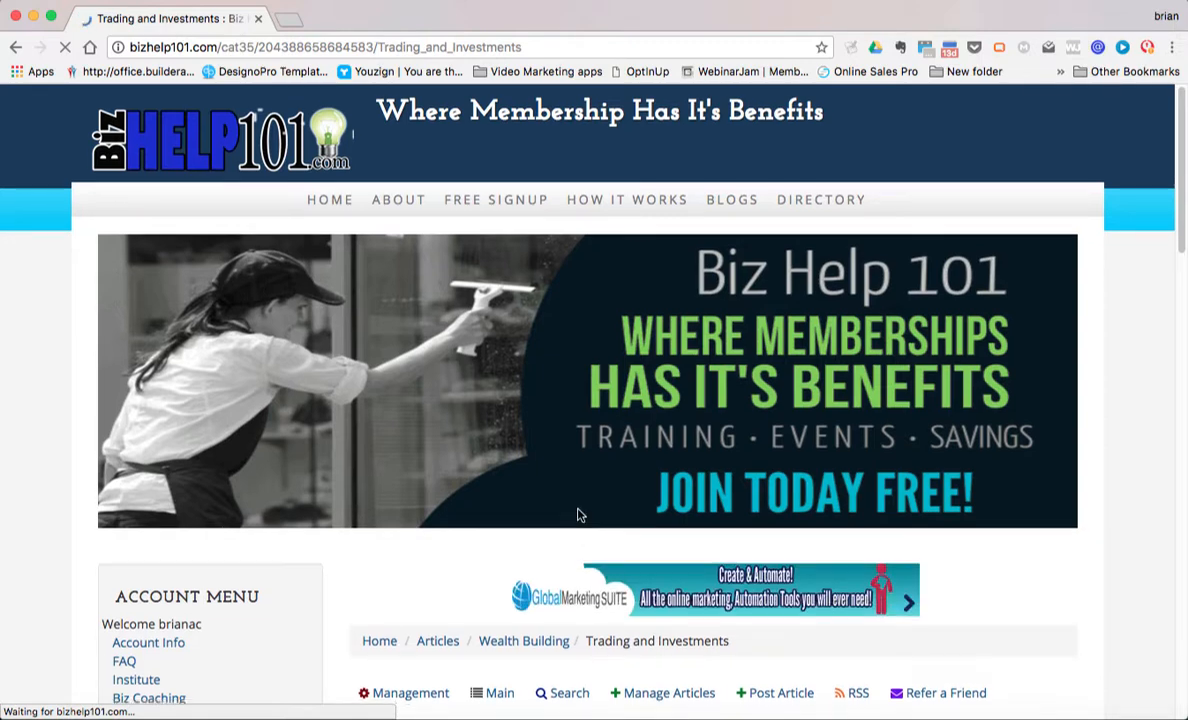
scroll(577, 515, down, 3)
scroll(577, 515, down, 3)
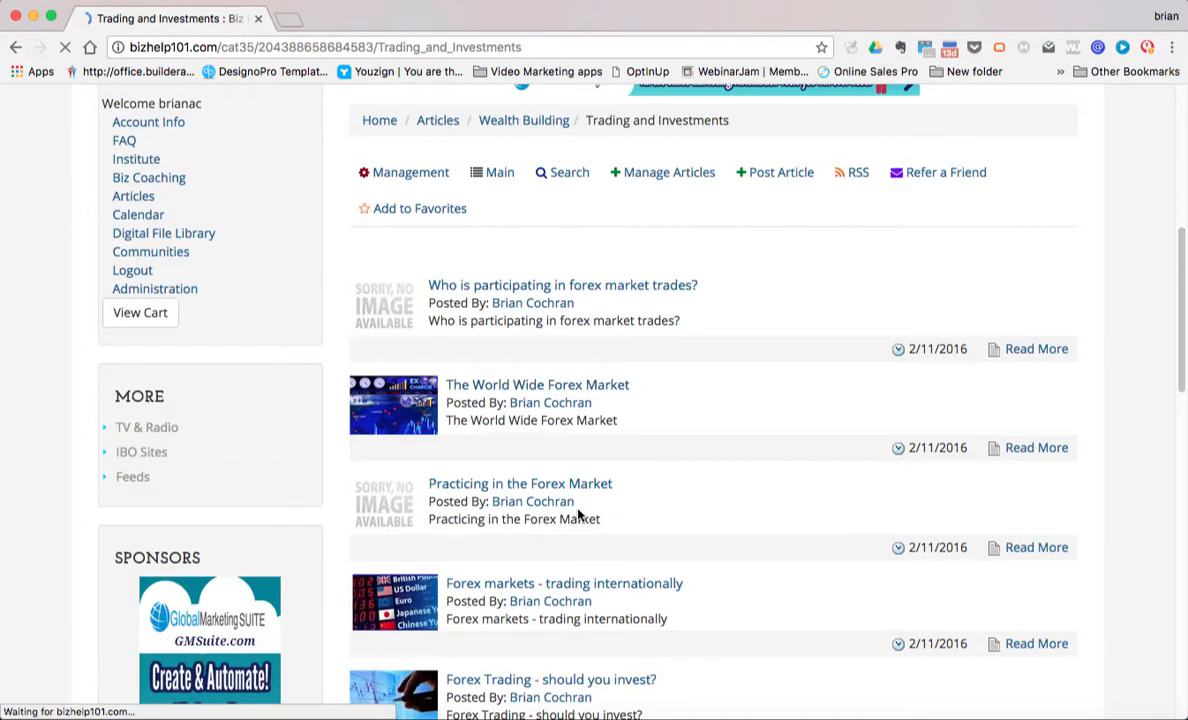
click(509, 492)
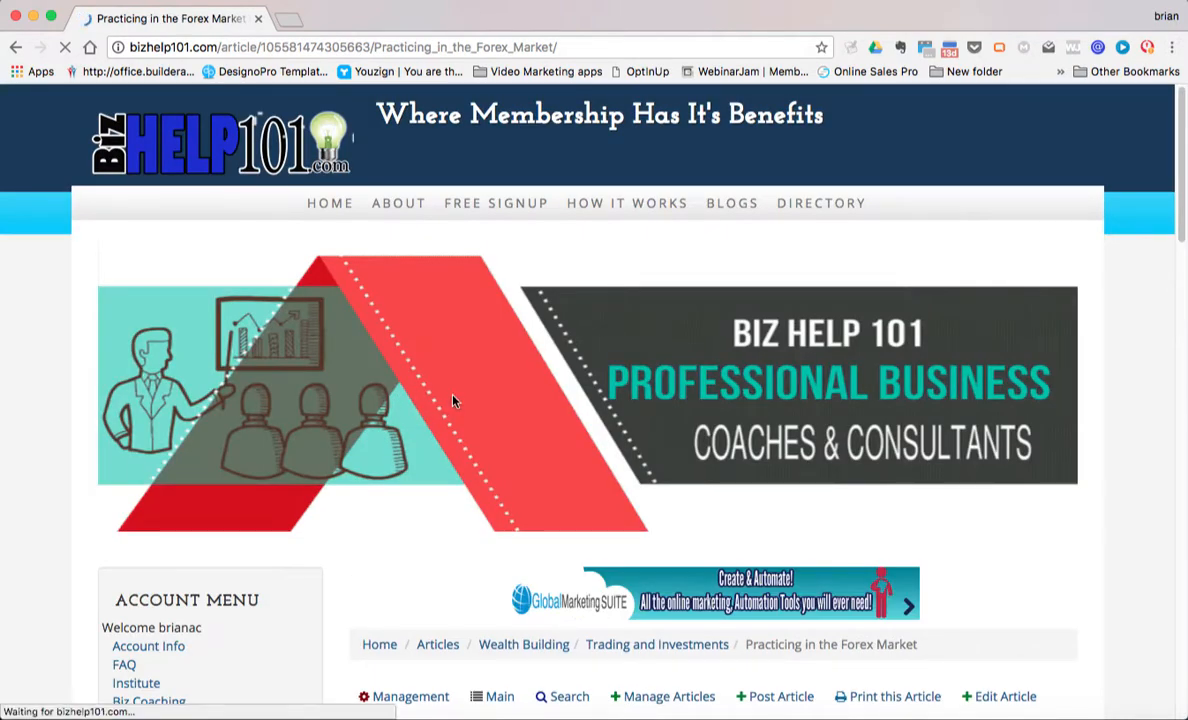
Step: Examine the Forex article's text, sharing options, comment box and the list of other articles under its category
scroll(452, 401, down, 5)
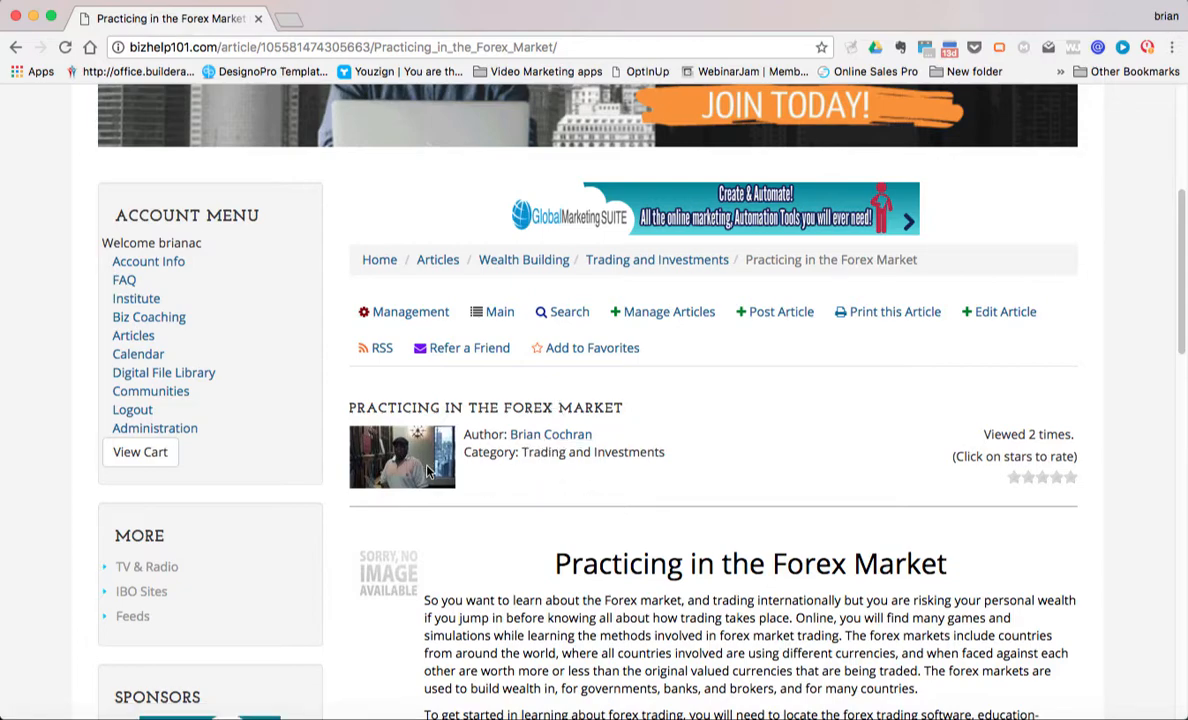
scroll(427, 471, down, 2)
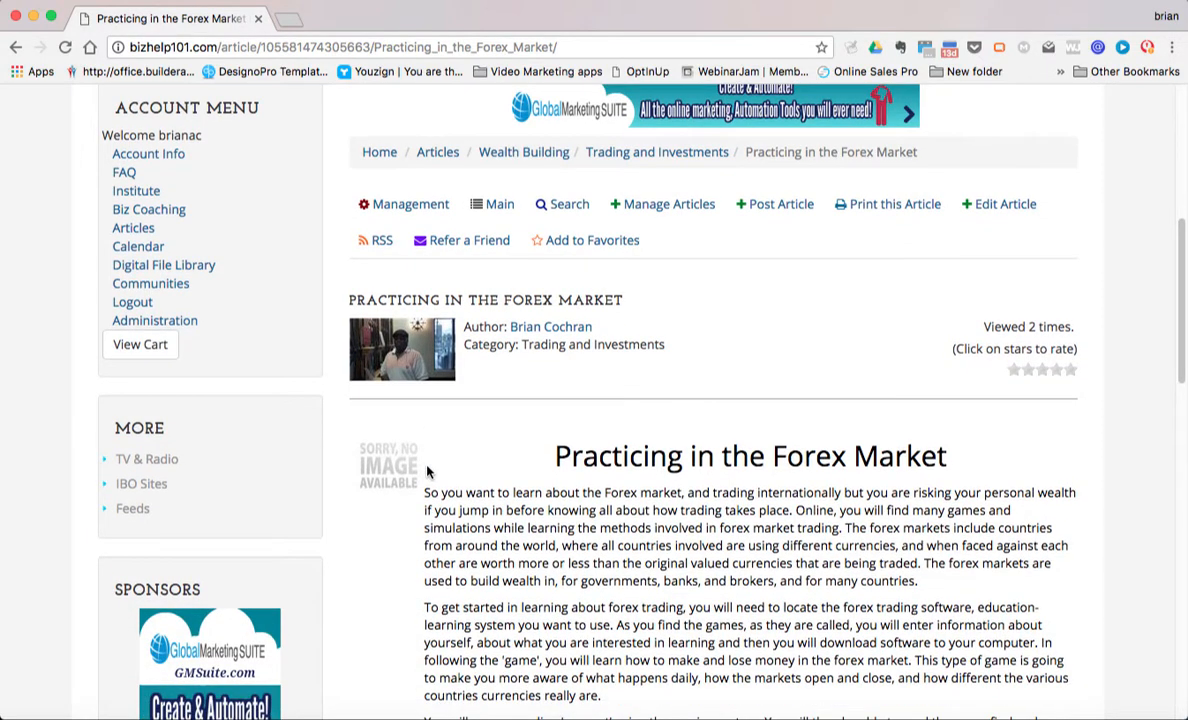
scroll(427, 471, down, 3)
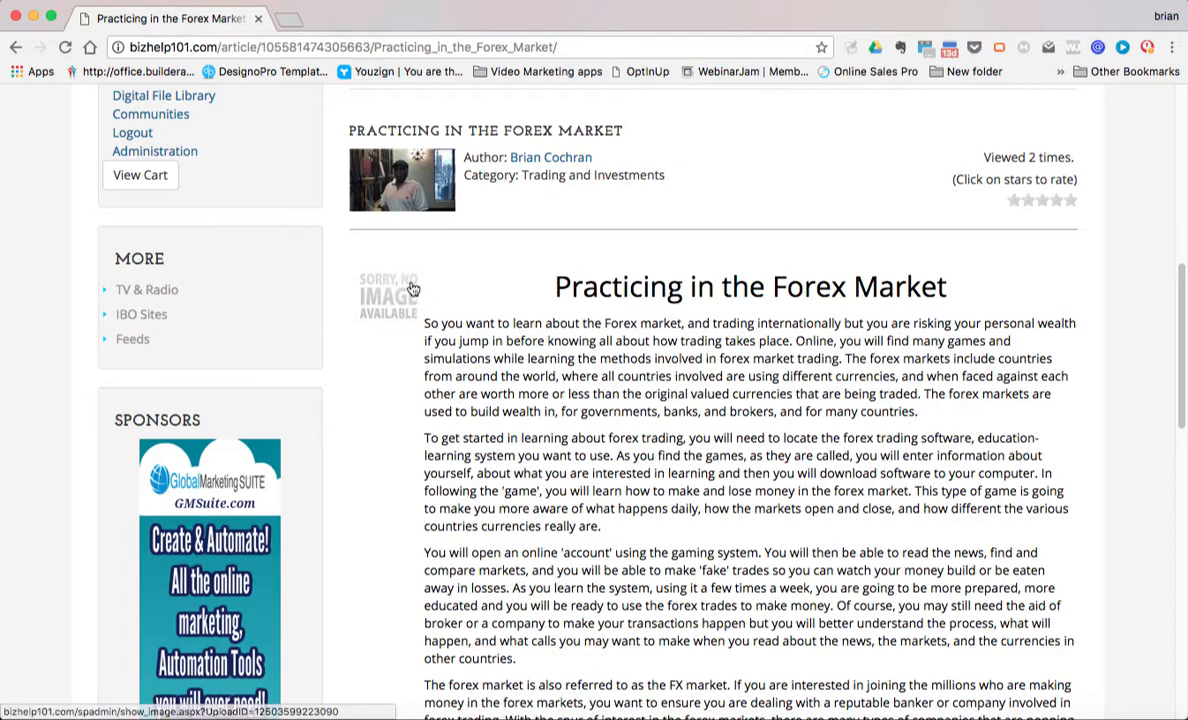
scroll(502, 304, down, 1)
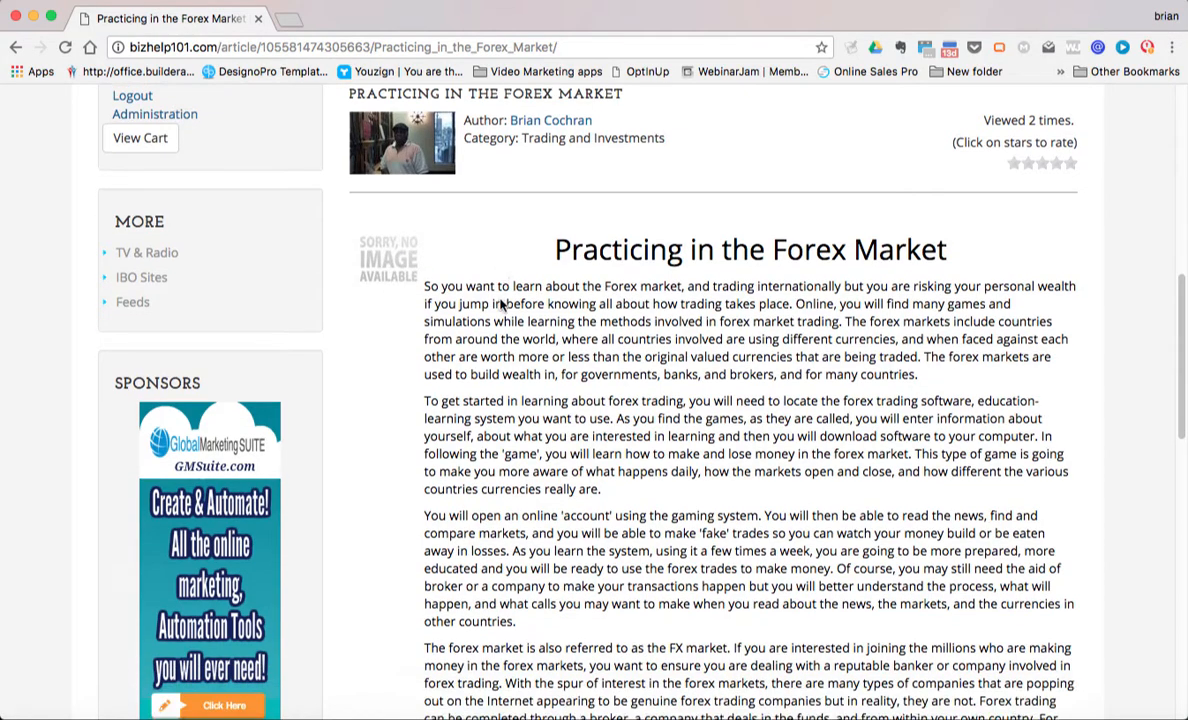
scroll(502, 304, down, 4)
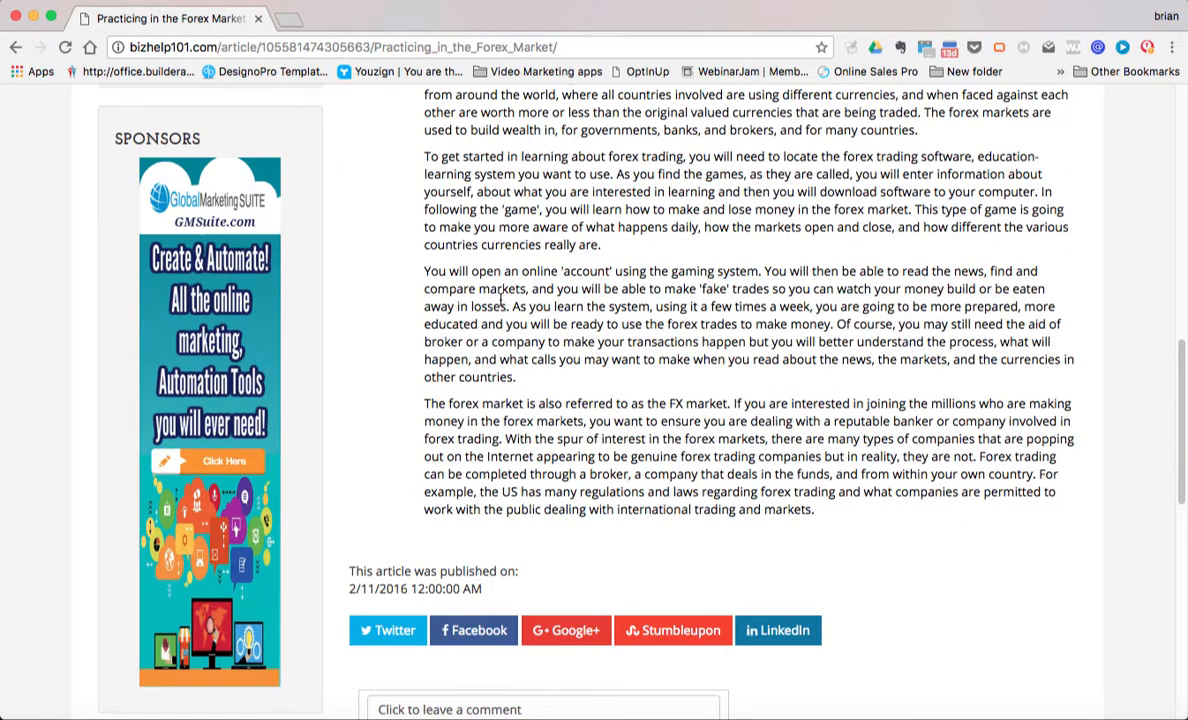
scroll(502, 304, down, 4)
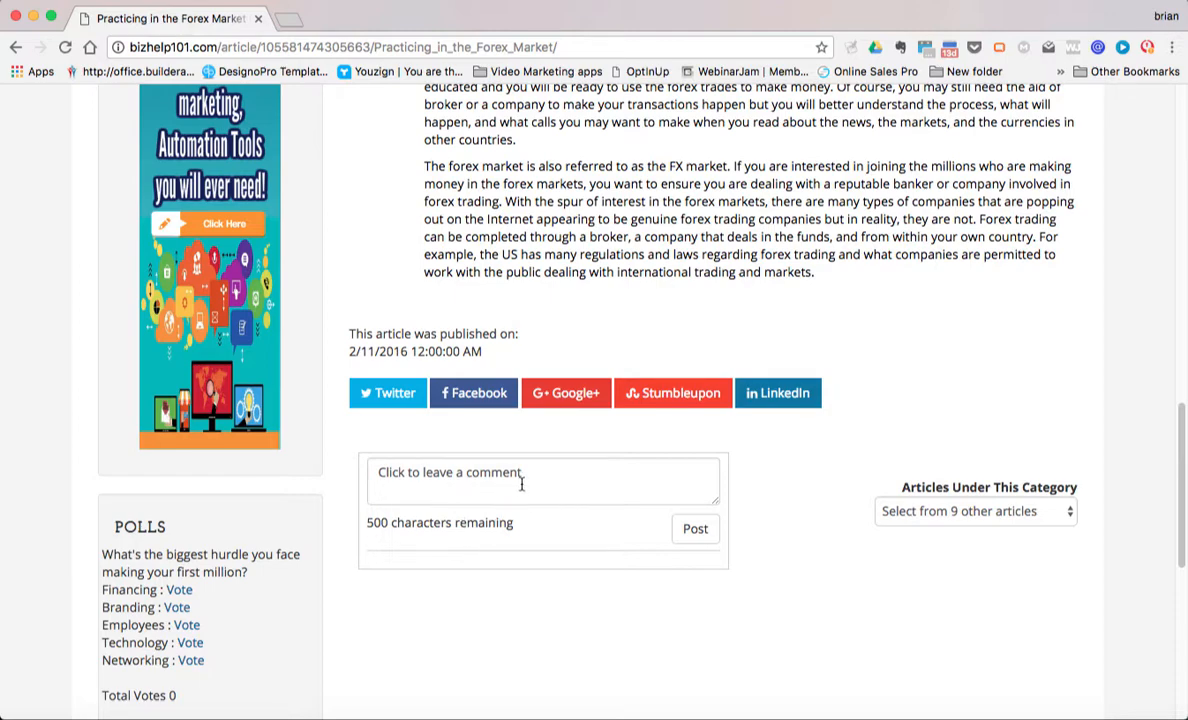
click(908, 513)
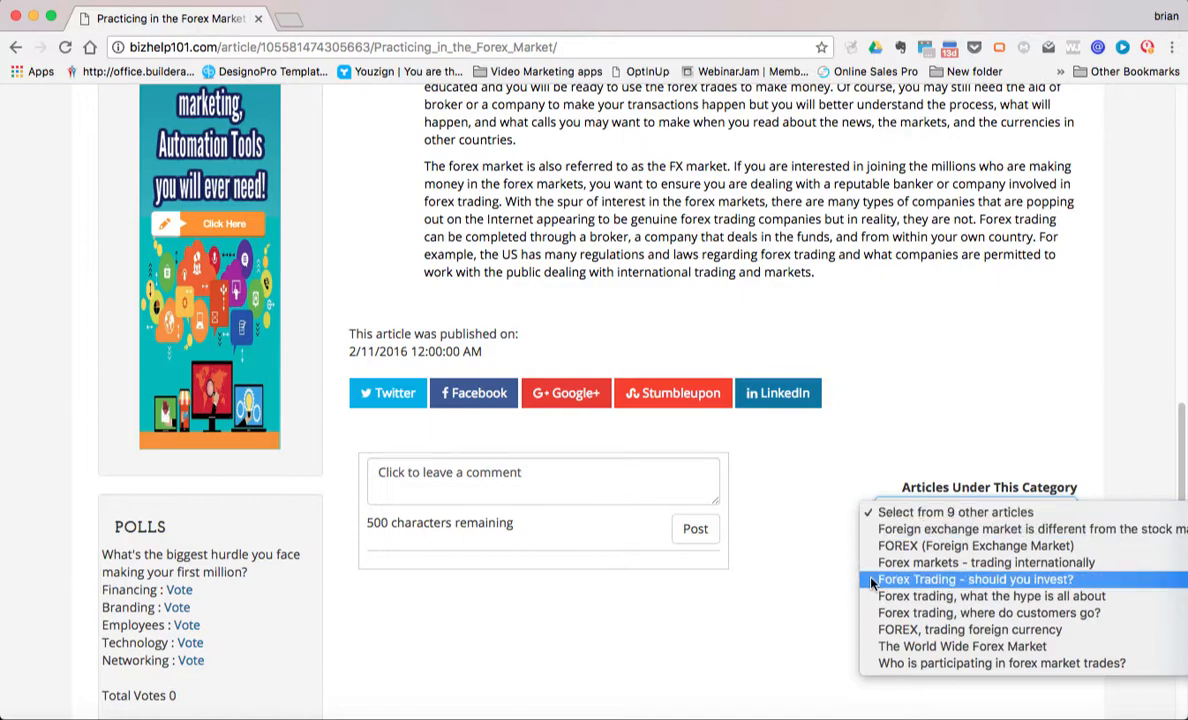
click(869, 462)
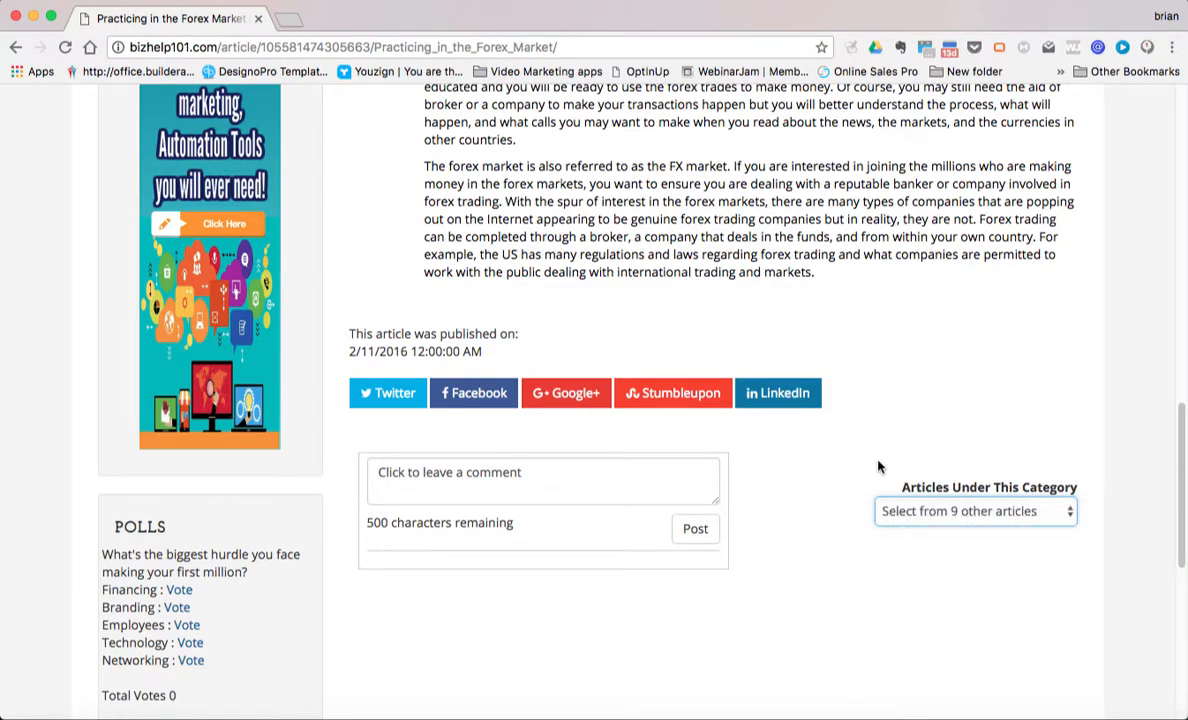
Step: Open the form for posting a new article and bring up its category and headline fields
scroll(878, 466, up, 10)
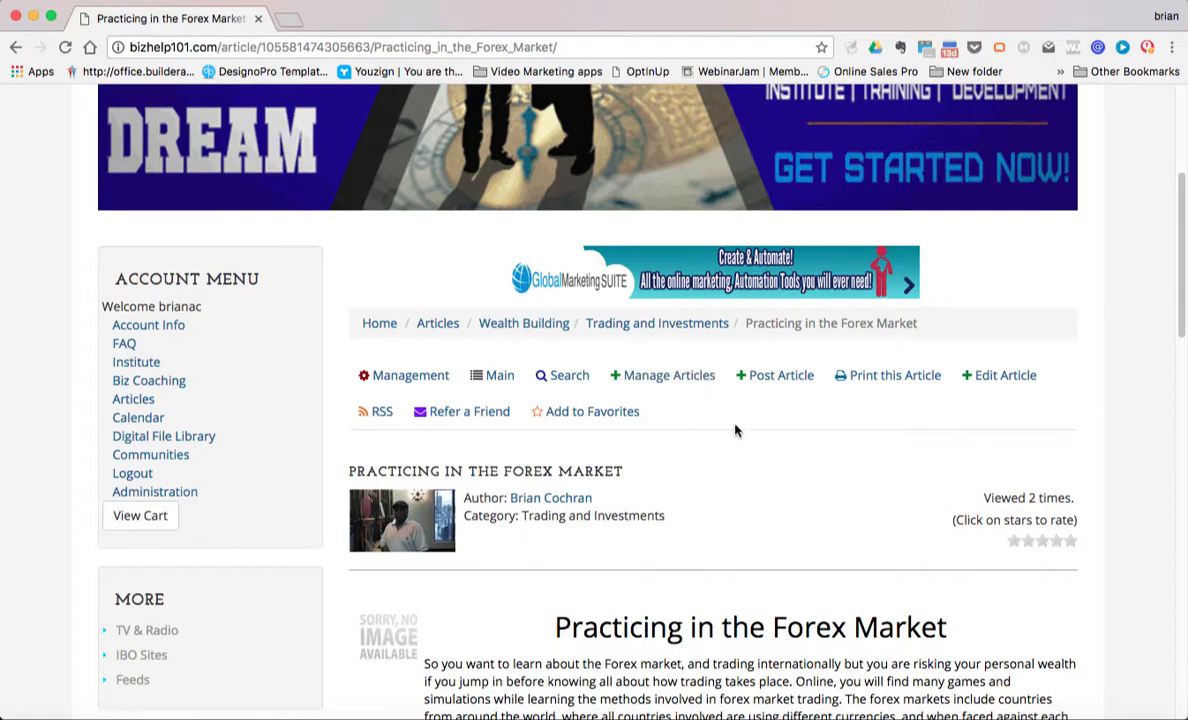
click(771, 384)
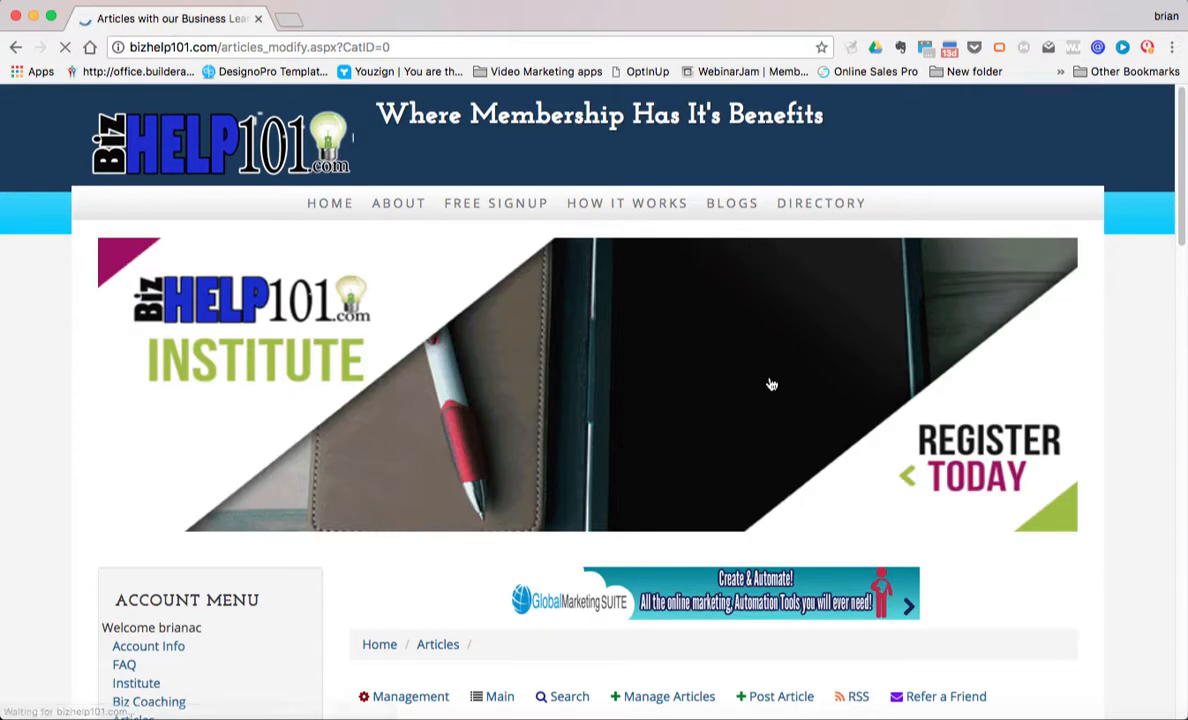
scroll(771, 384, down, 3)
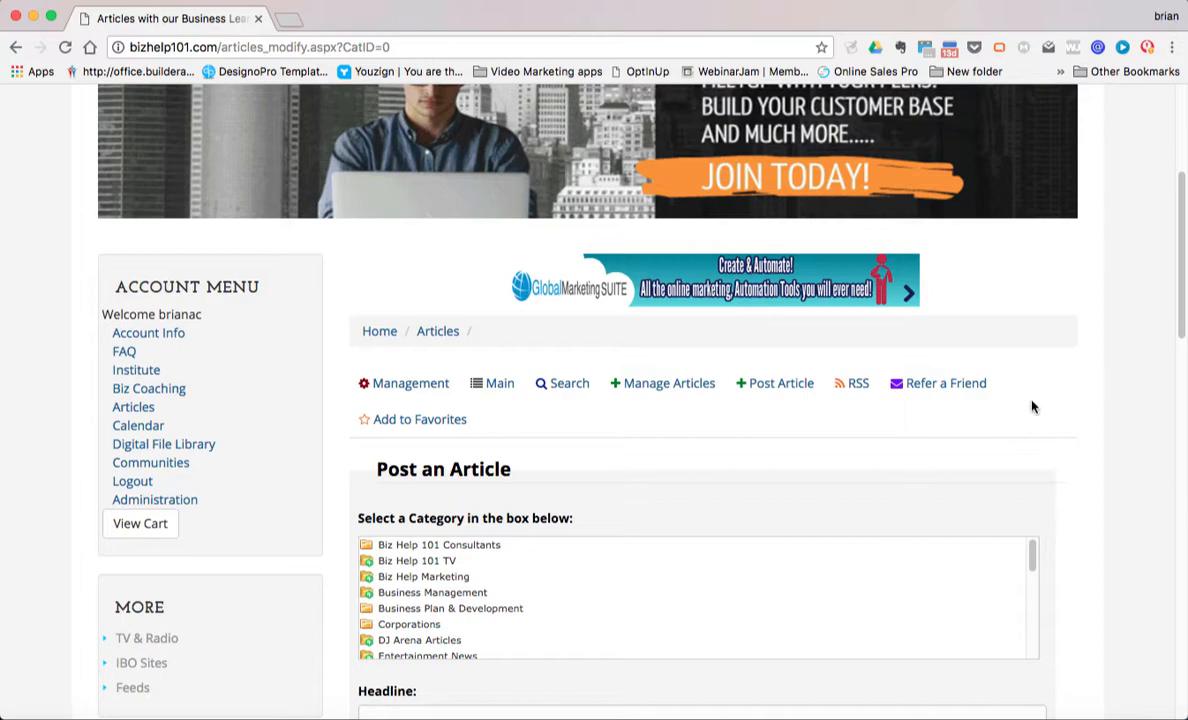
scroll(1103, 418, down, 5)
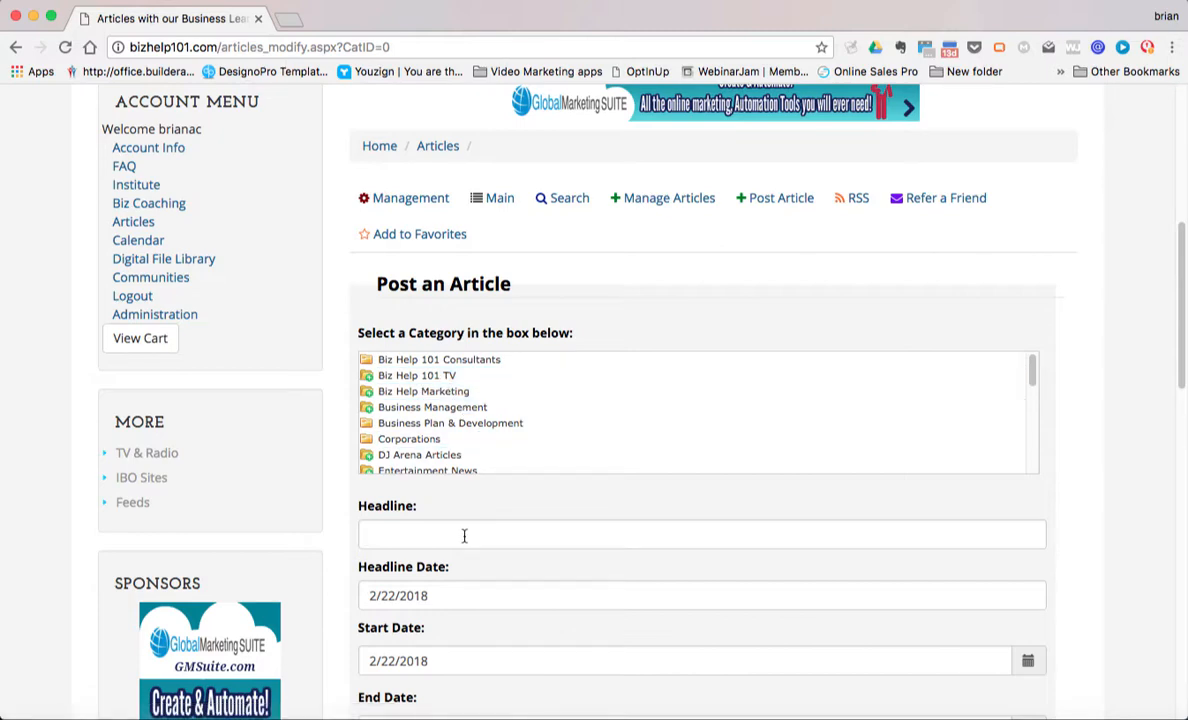
Step: Examine the article form's date, author, summary and source fields down to the content editor
scroll(1128, 610, down, 2)
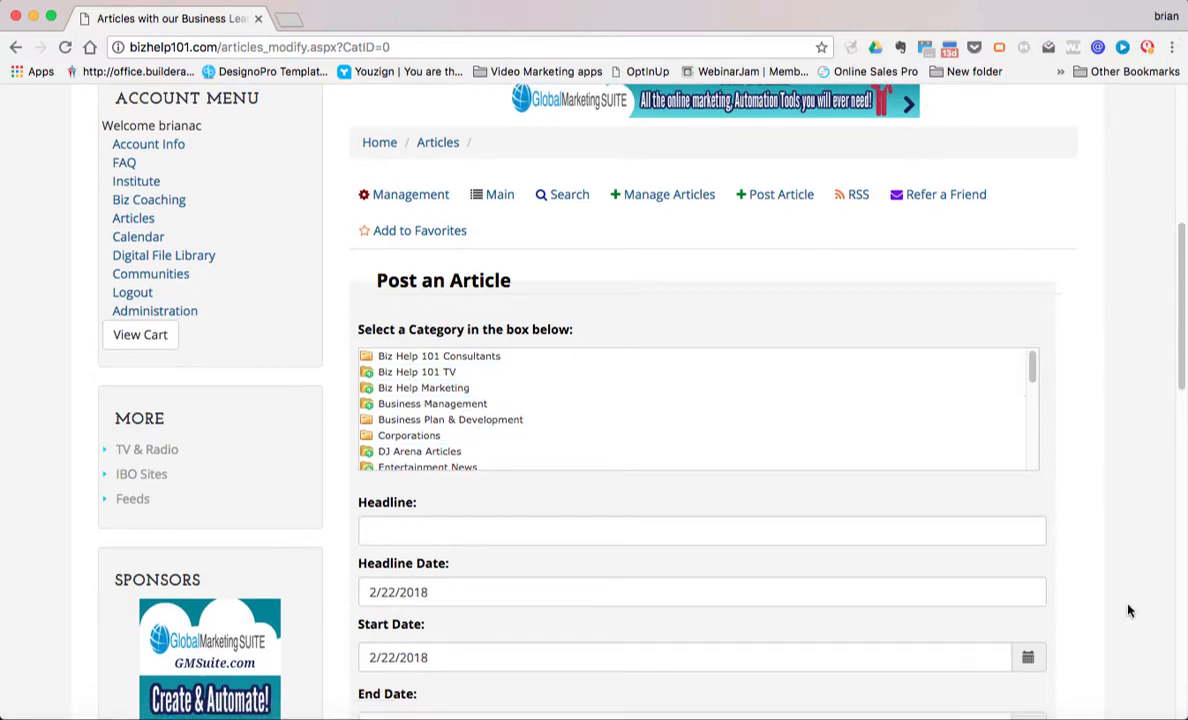
scroll(1128, 610, down, 2)
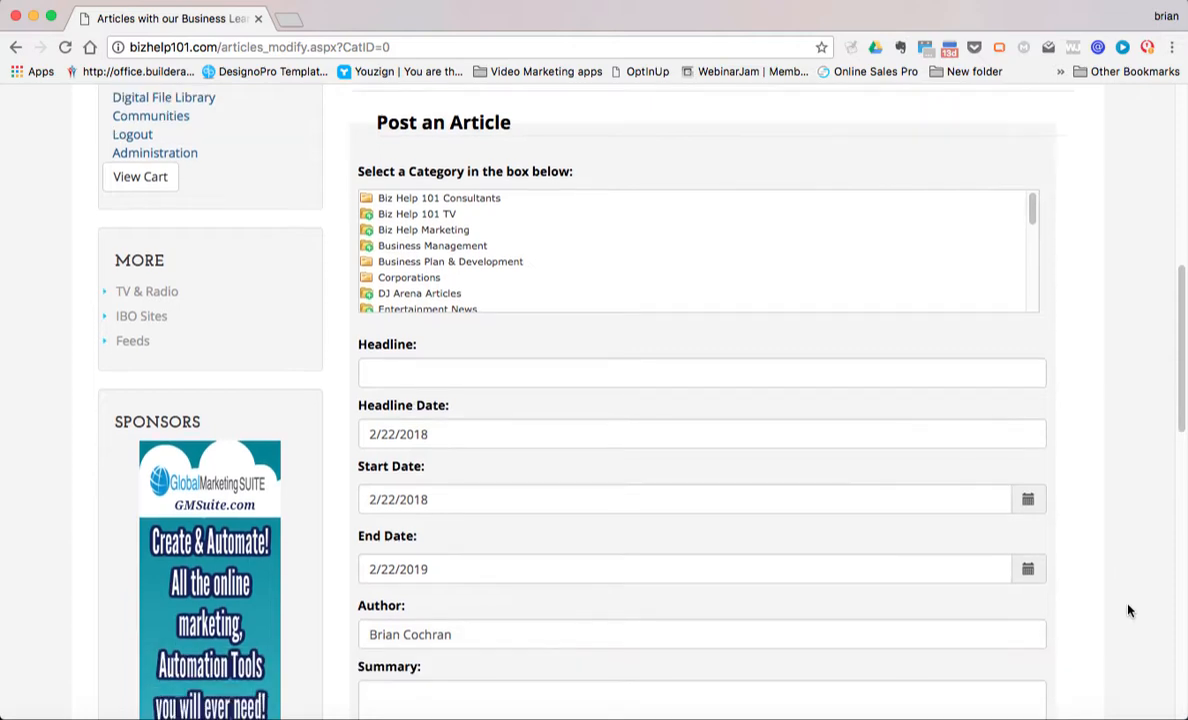
scroll(1128, 610, down, 1)
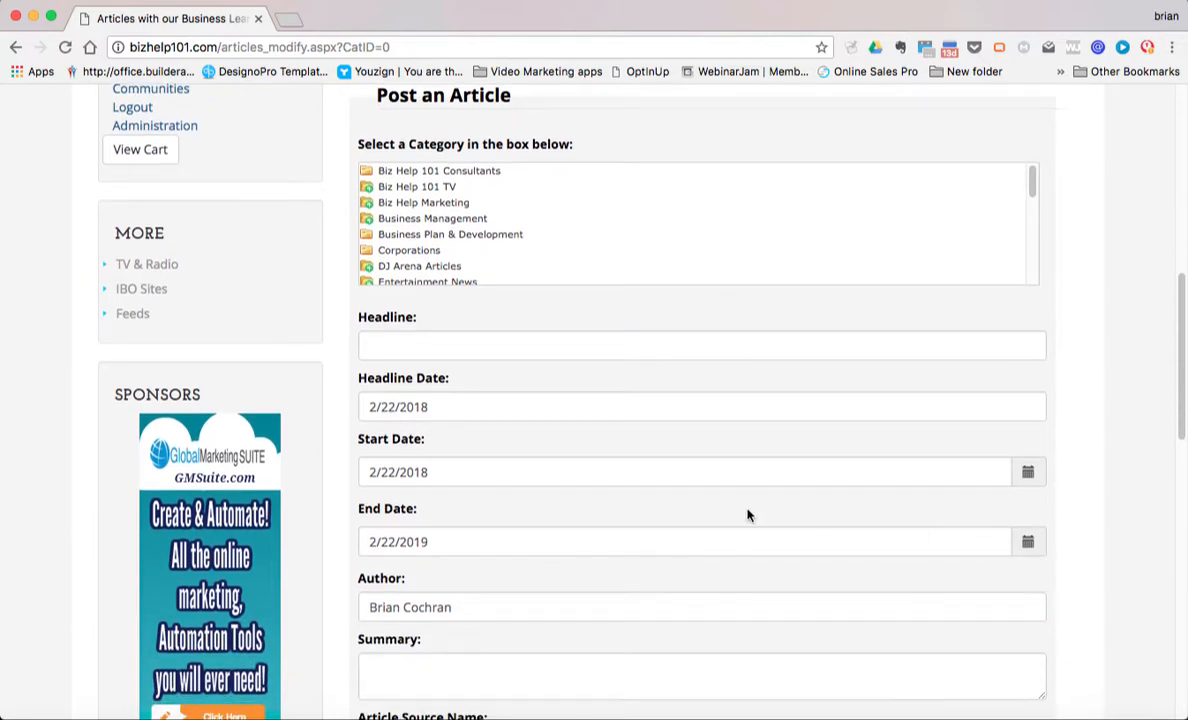
mouse_move(426, 542)
mouse_down()
mouse_move(416, 542)
mouse_move(435, 542)
mouse_up()
click(435, 542)
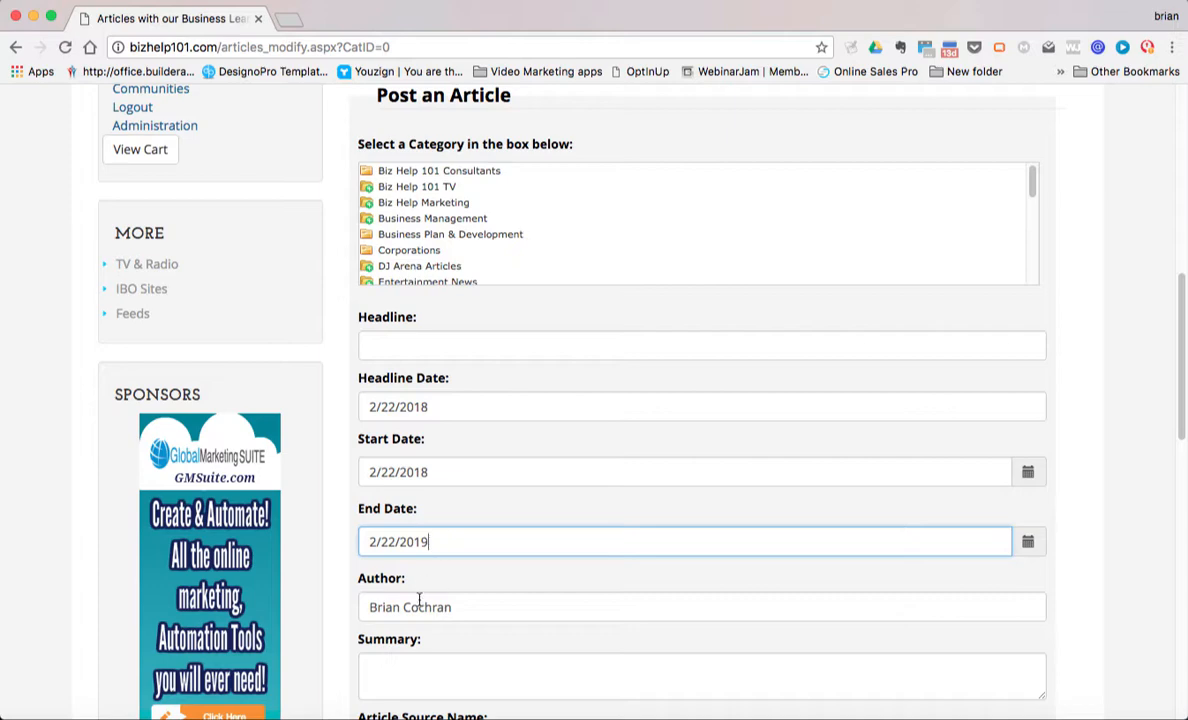
scroll(405, 590, down, 1)
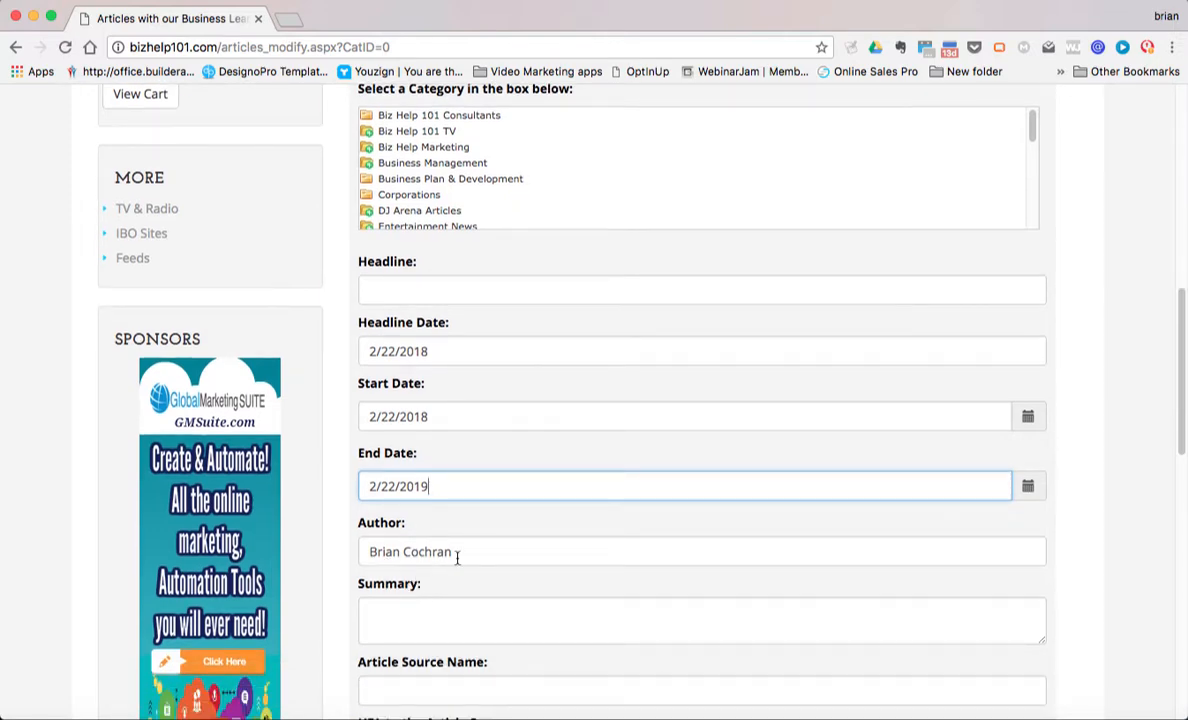
click(430, 620)
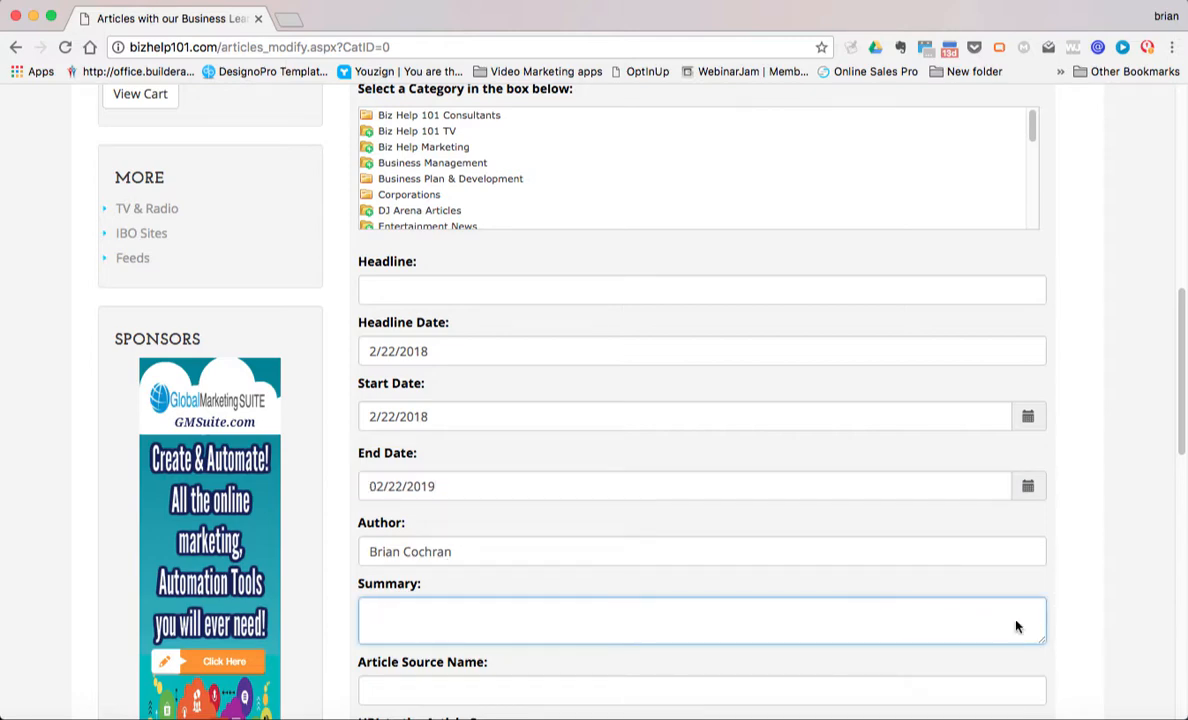
scroll(1110, 630, down, 1)
scroll(1112, 630, down, 1)
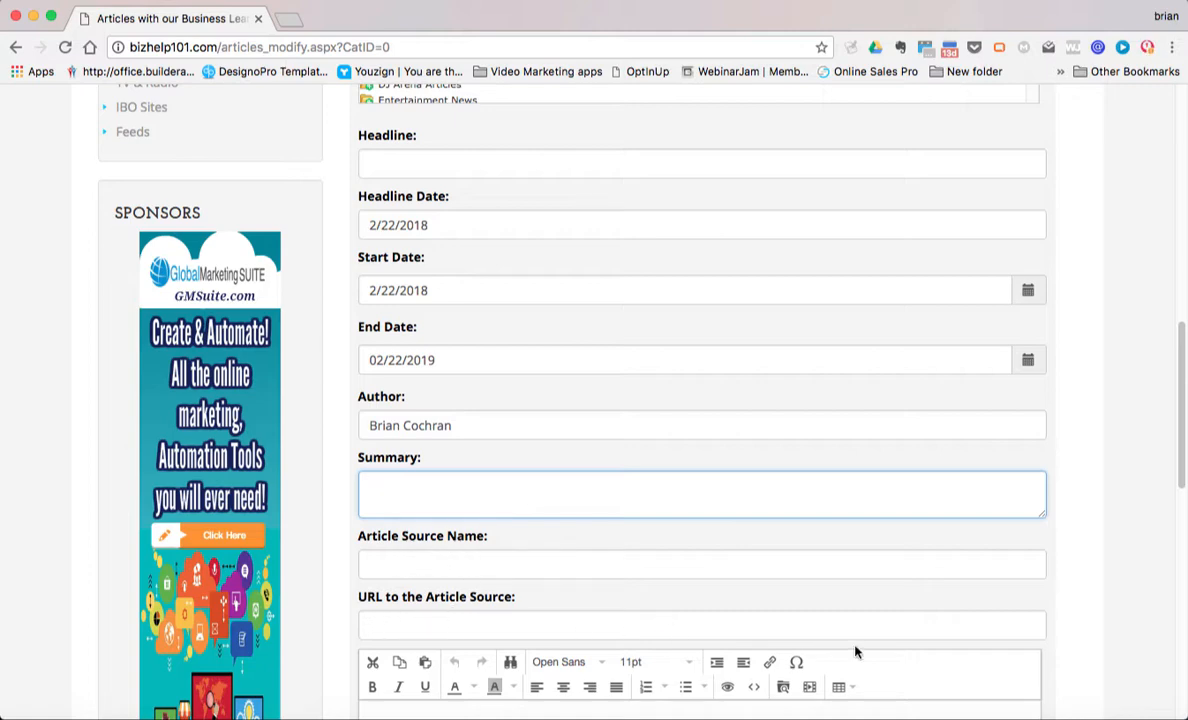
scroll(1135, 666, down, 2)
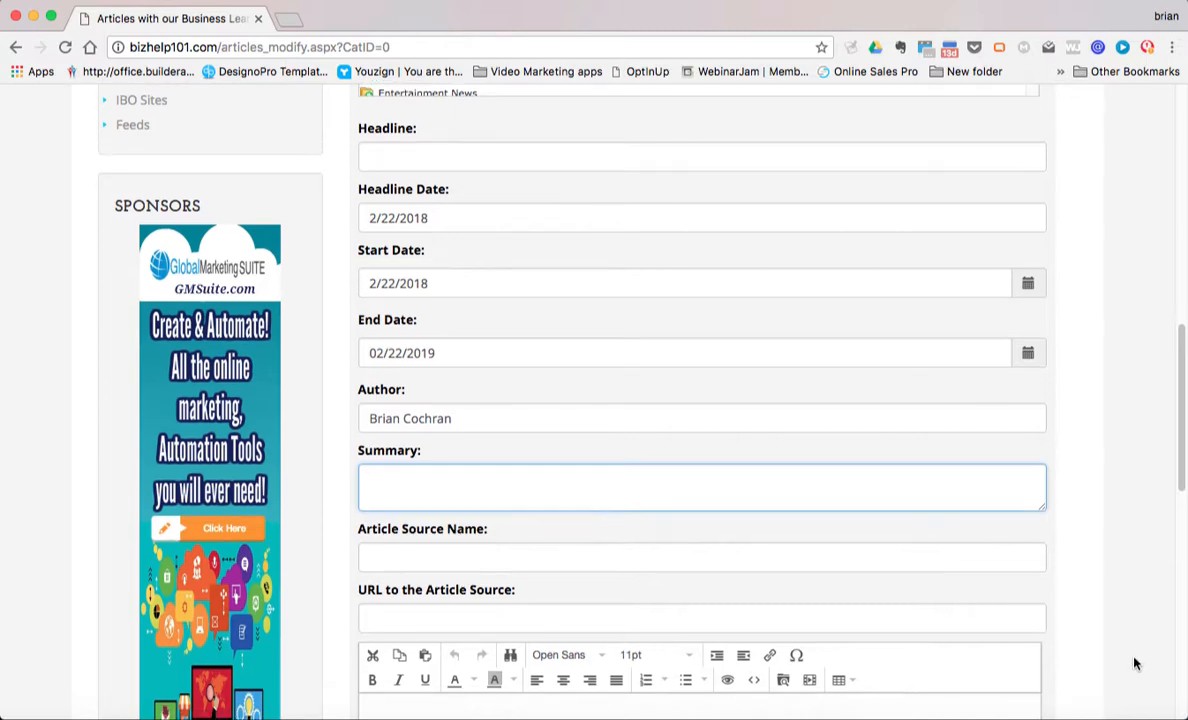
scroll(1135, 664, down, 1)
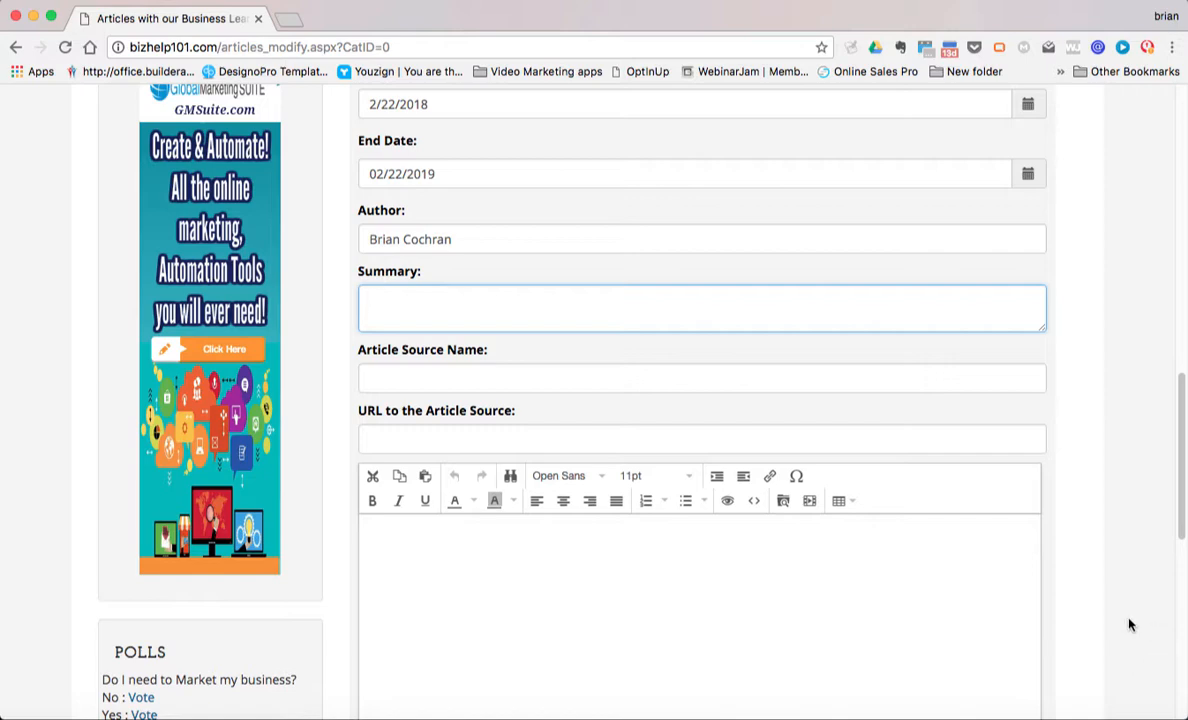
Step: Write "The is where you add content" in the article's content editor
click(405, 538)
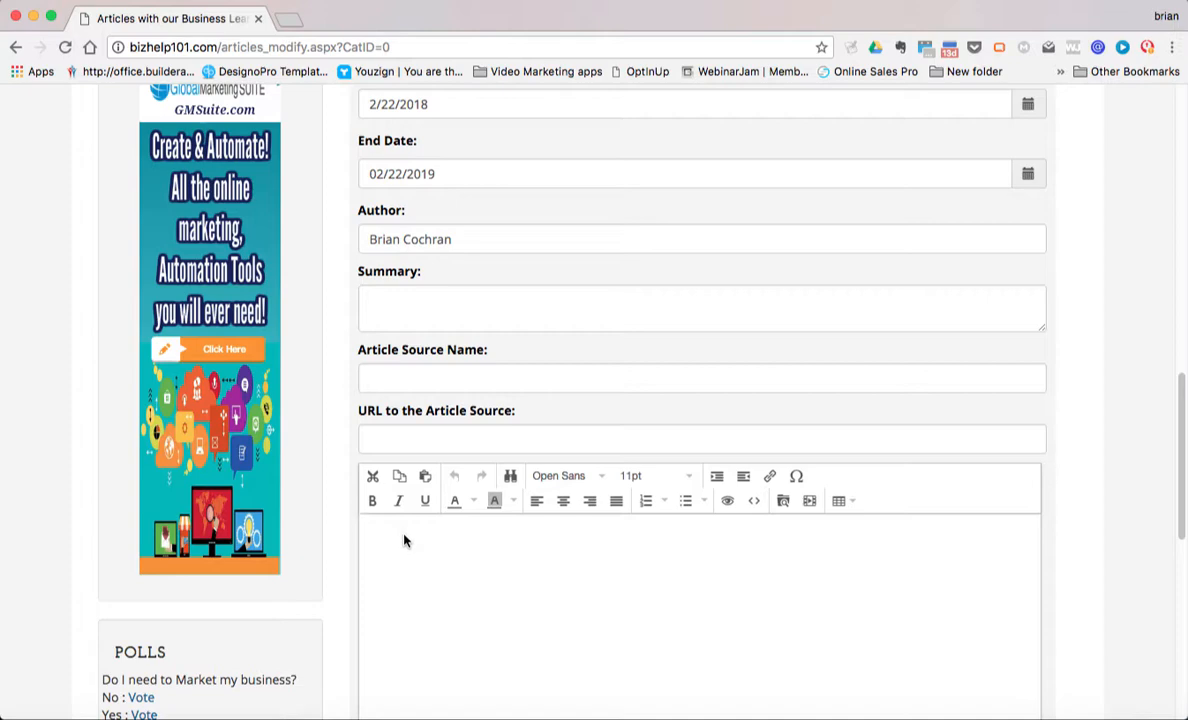
text(the is wehere)
key(BackSpace)
key(BackSpace)
key(BackSpace)
text(here you add content)
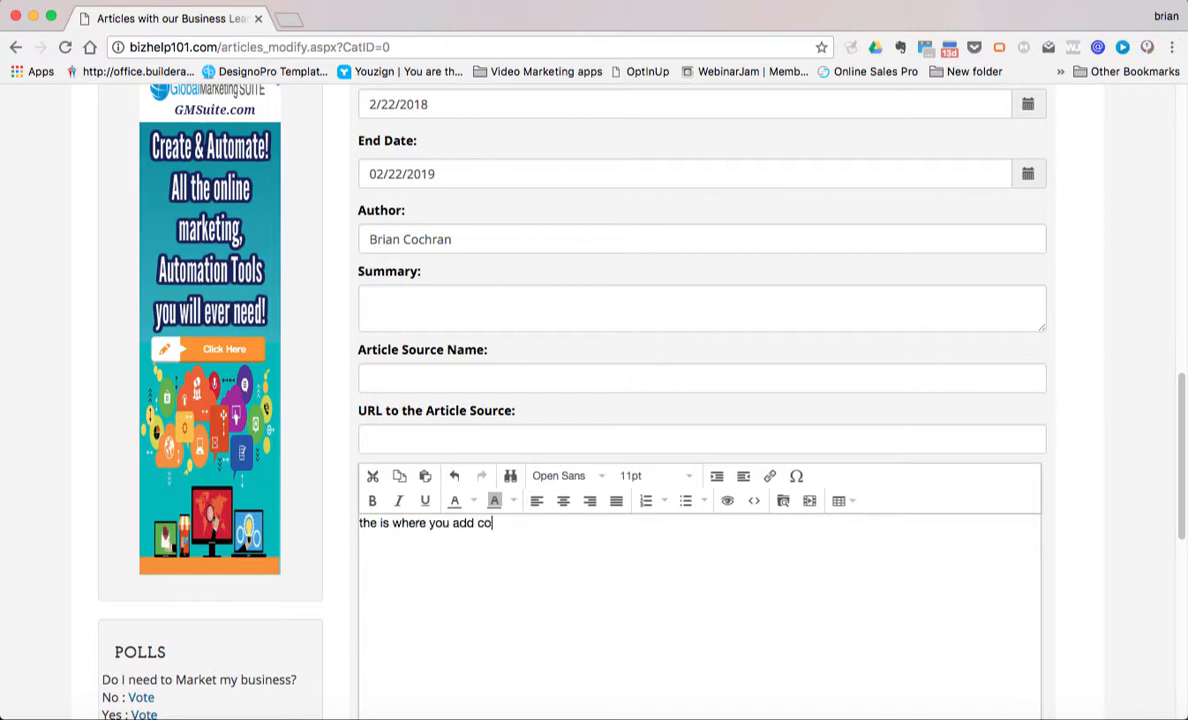
click(358, 523)
key(Delete)
text(T)
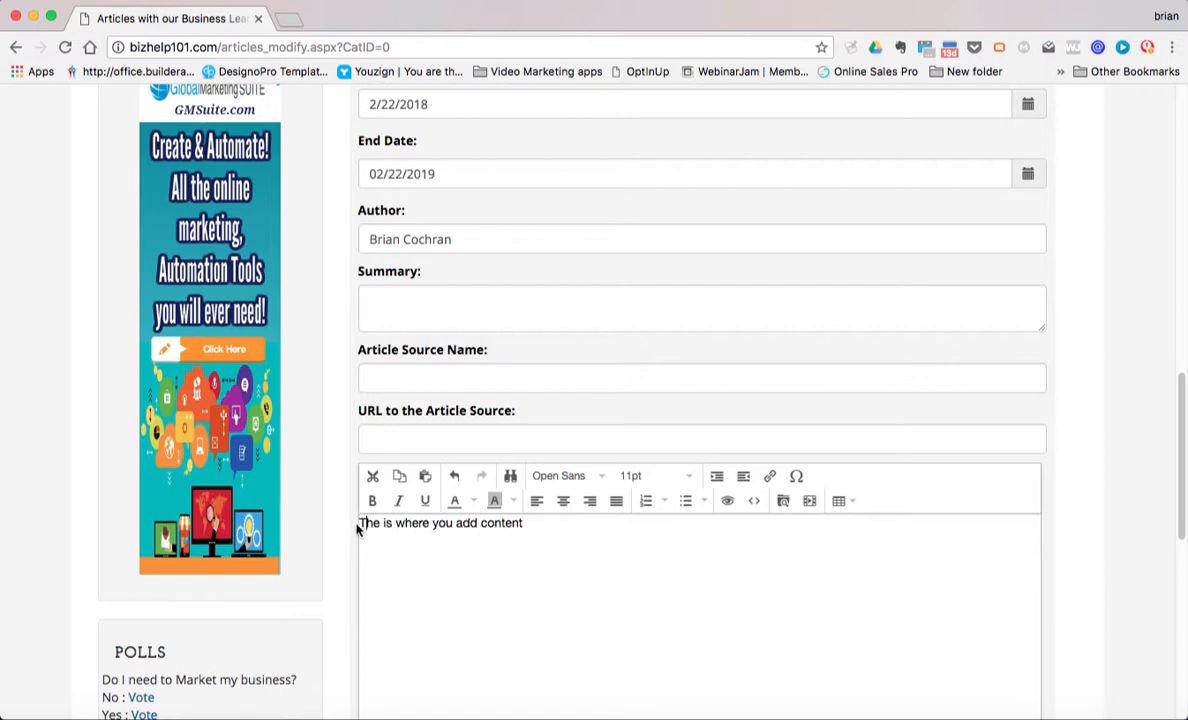
Step: Format the whole sentence in the article body in Georgia at 24pt
click(528, 523)
drag(535, 523, 360, 530)
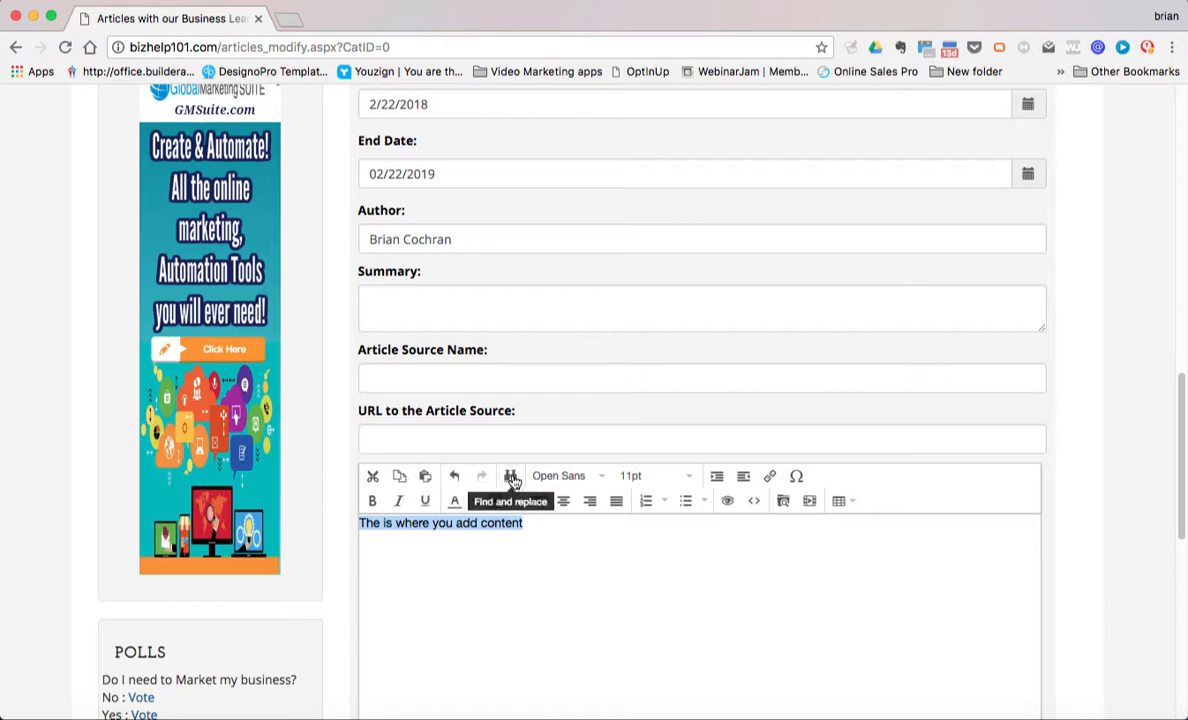
click(566, 480)
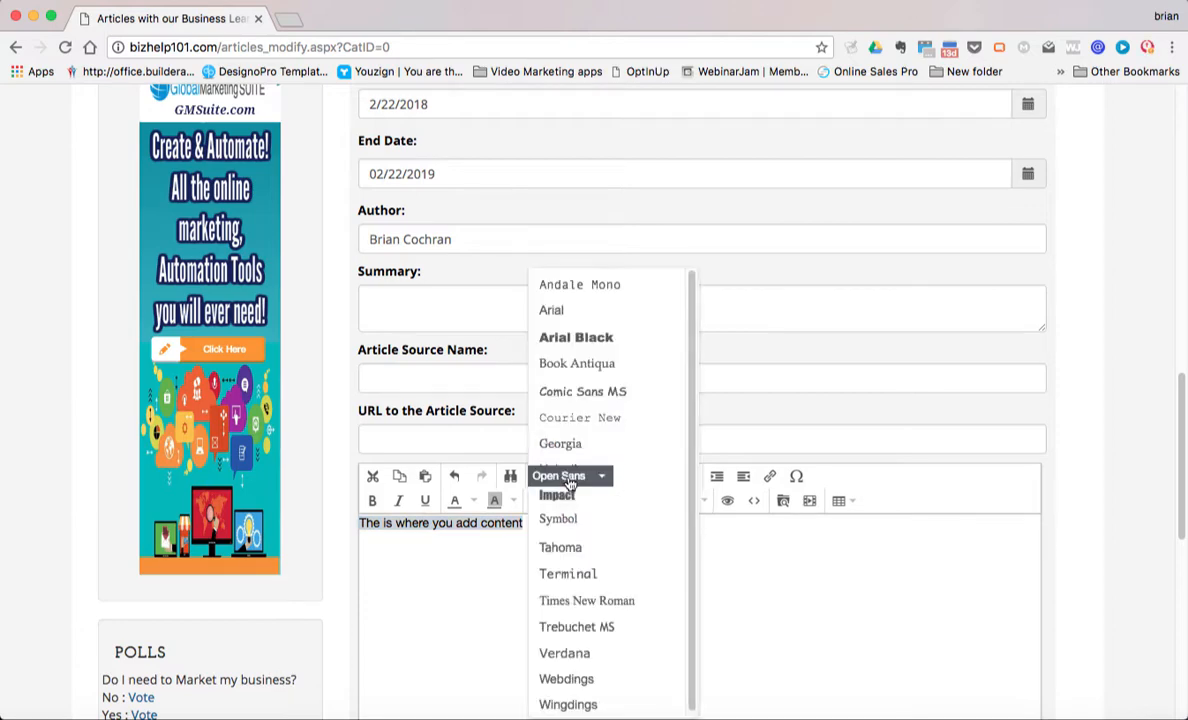
click(565, 441)
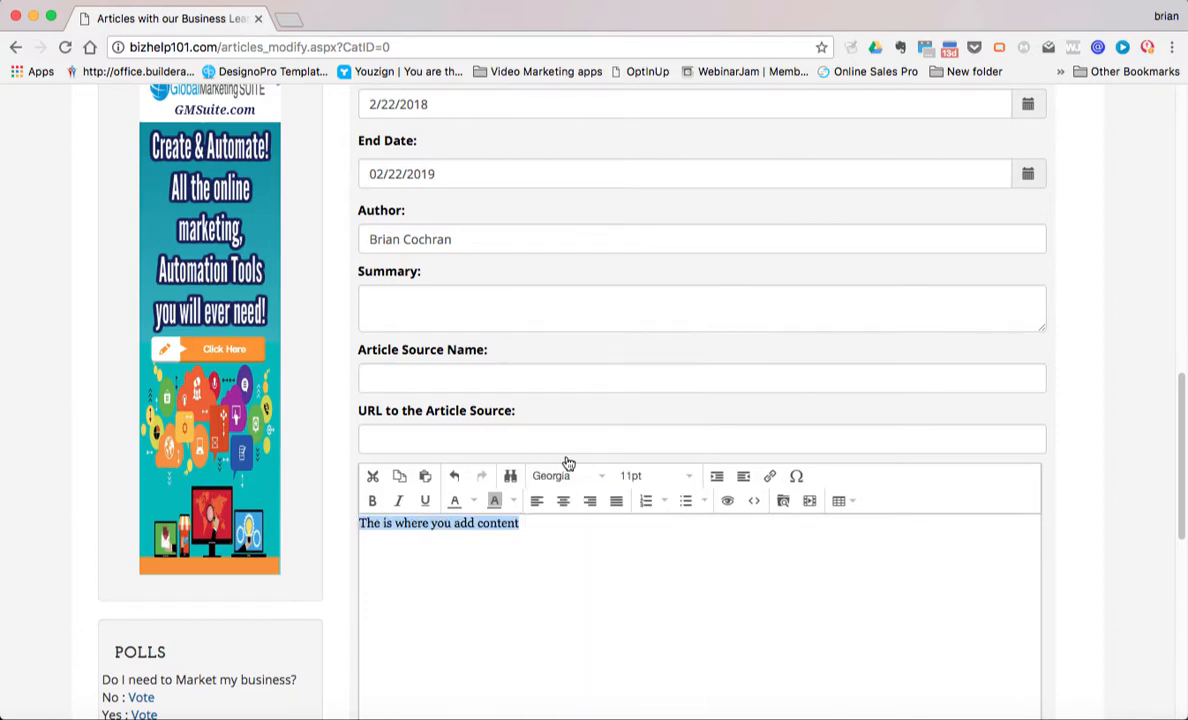
click(642, 475)
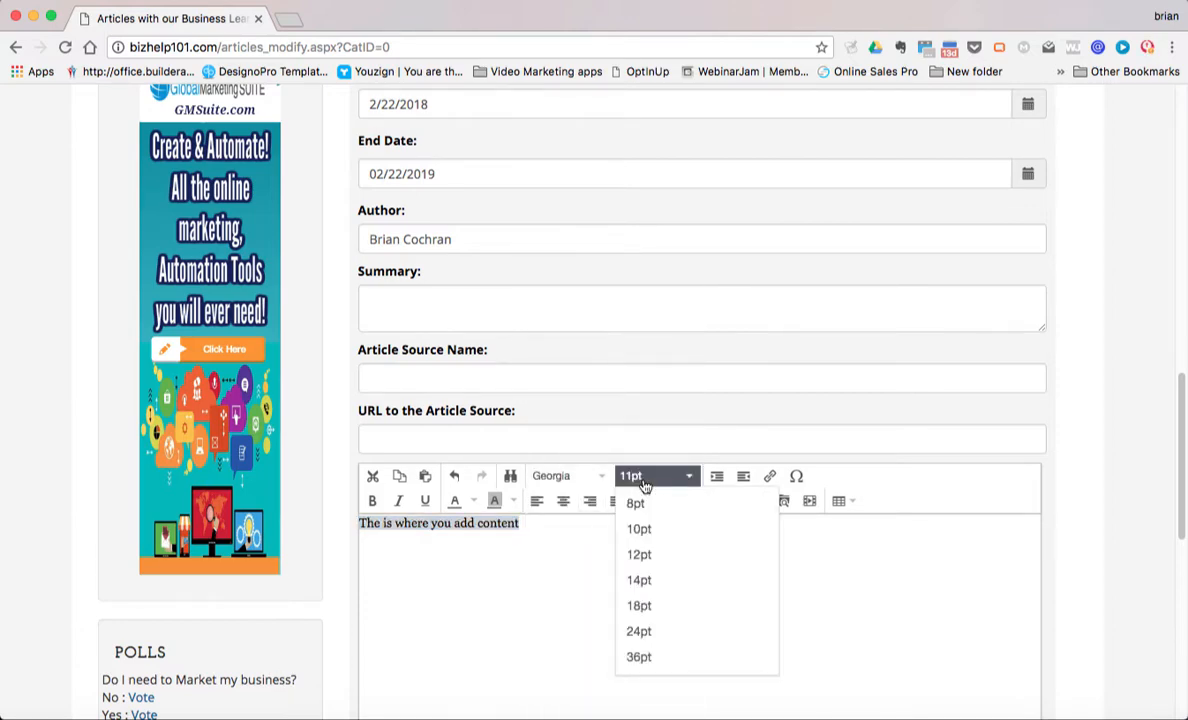
click(639, 631)
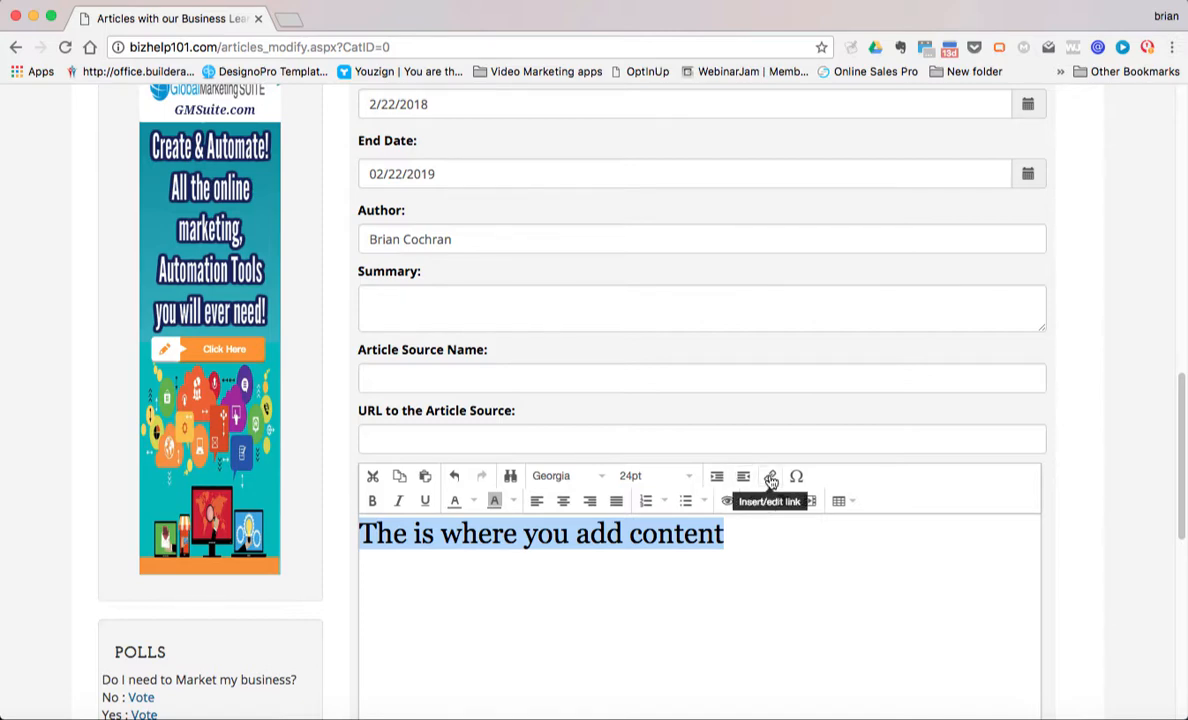
click(732, 609)
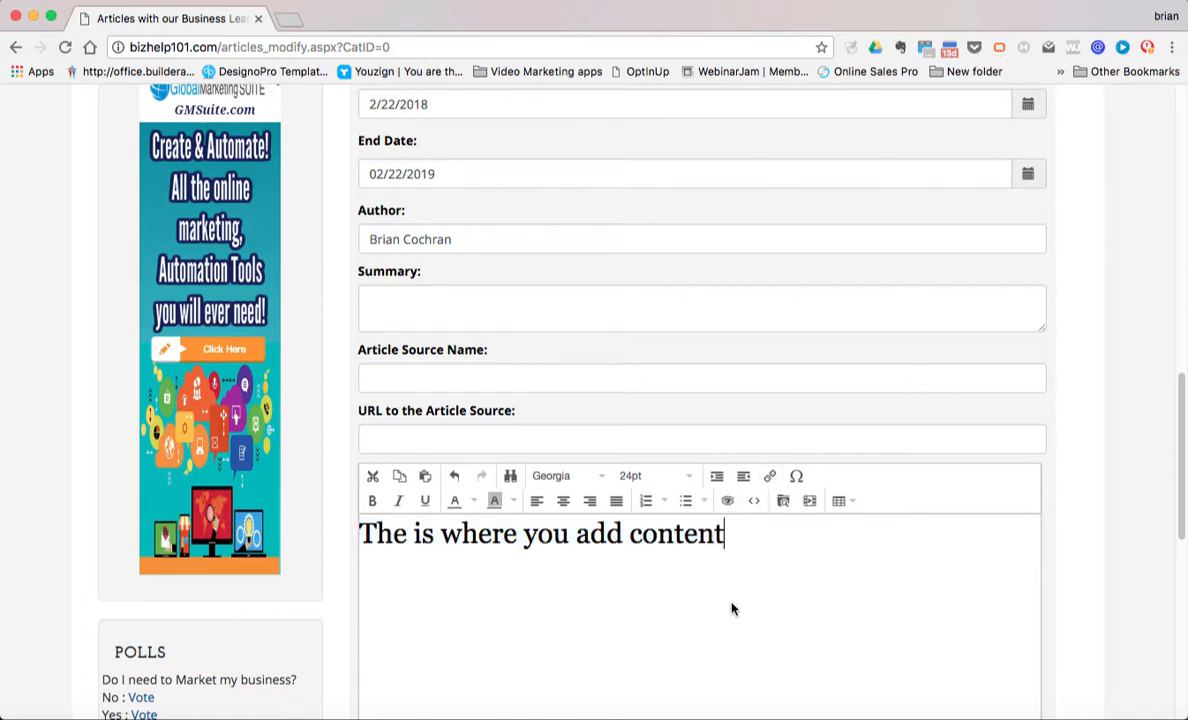
Step: Open the link settings for the word "content", check the target choices, and cancel without adding a link
drag(735, 537, 629, 538)
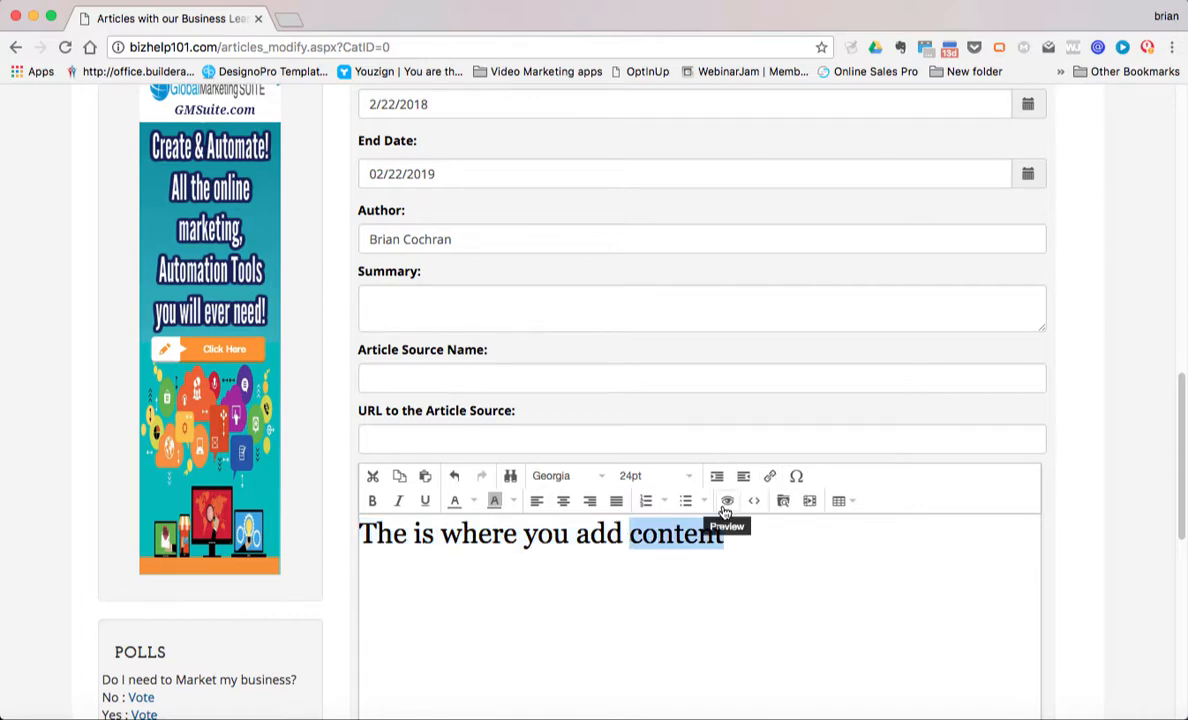
click(769, 477)
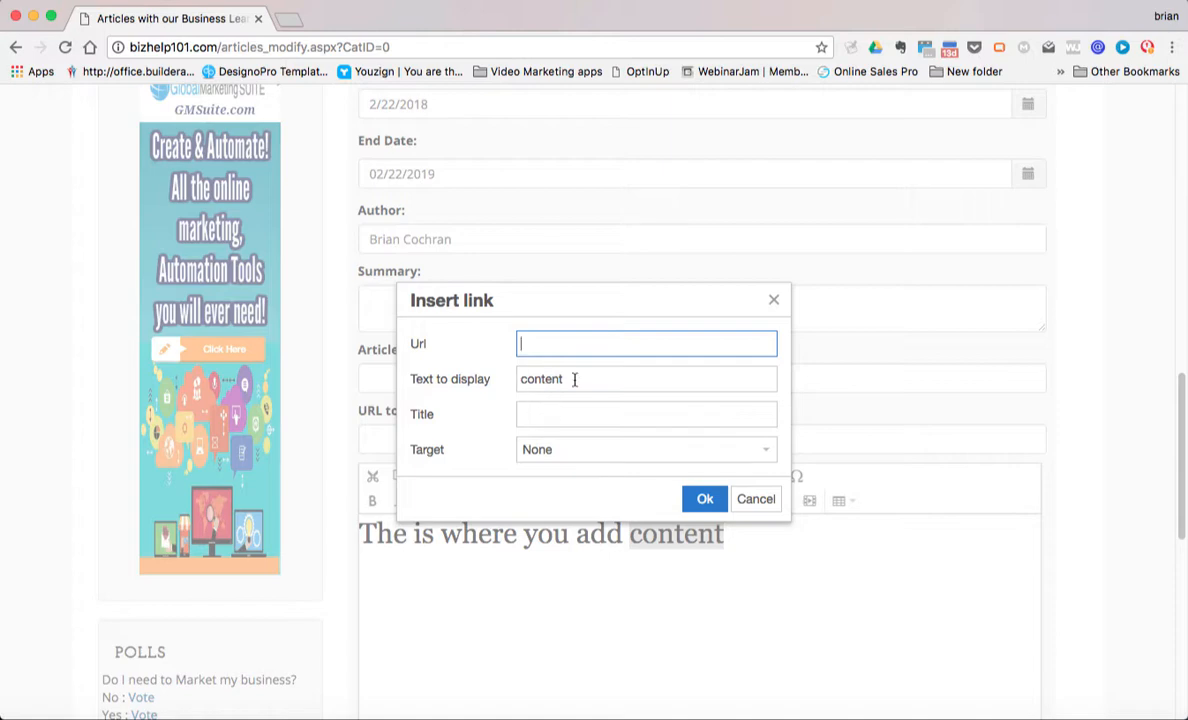
click(578, 455)
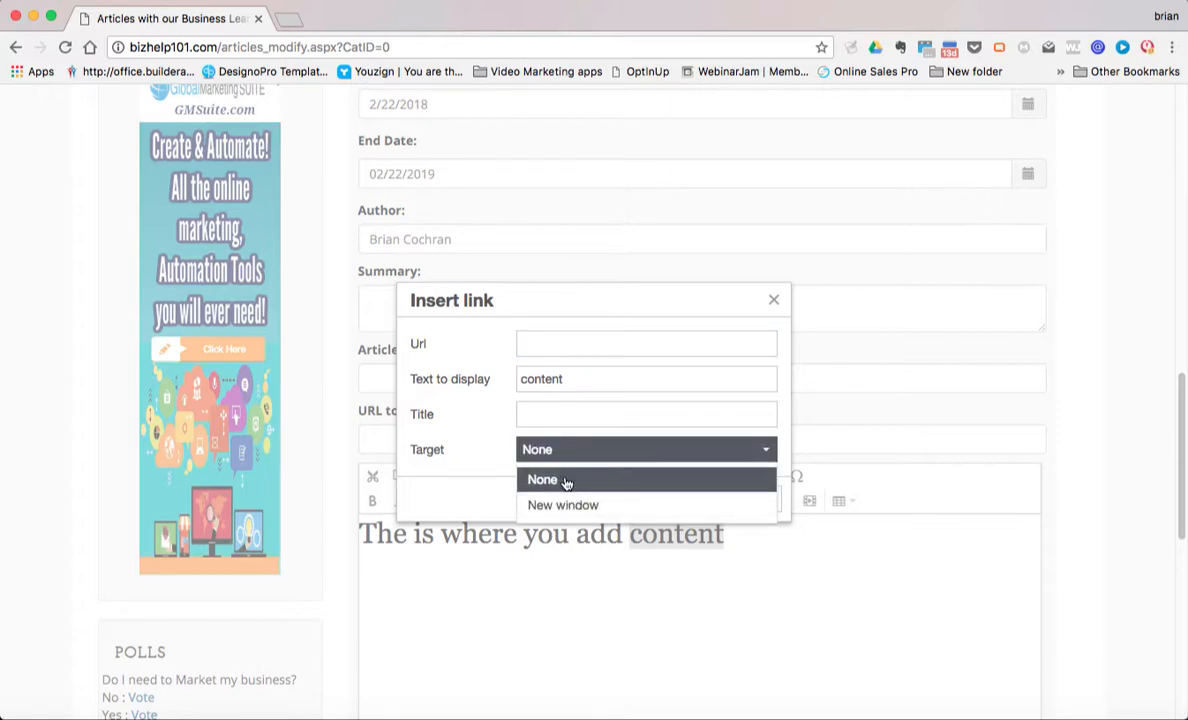
click(481, 451)
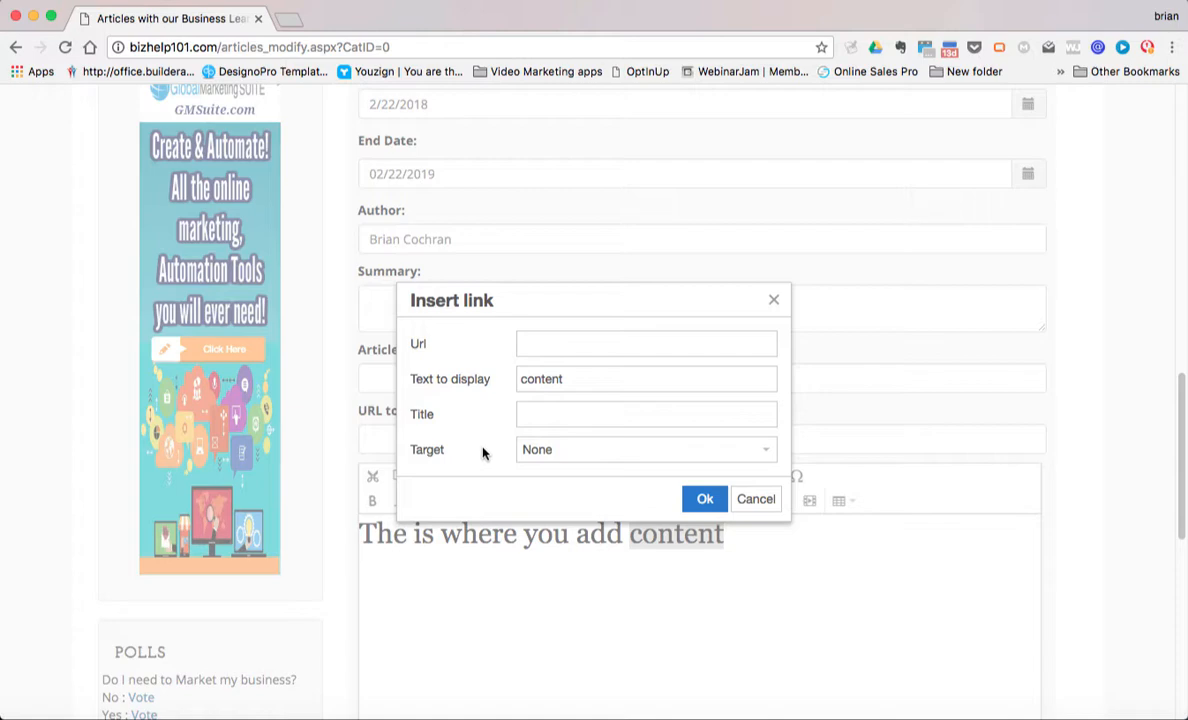
click(757, 500)
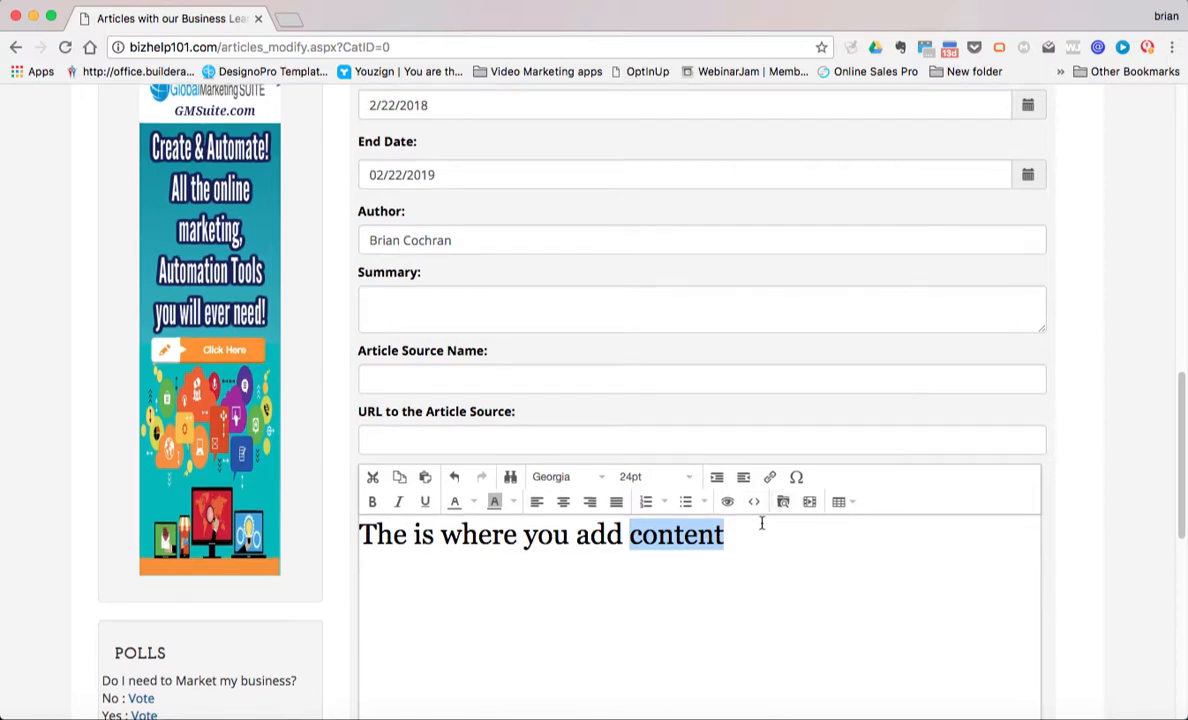
Step: Add a new line after the sentence and view the article's HTML source code
click(754, 535)
key(Return)
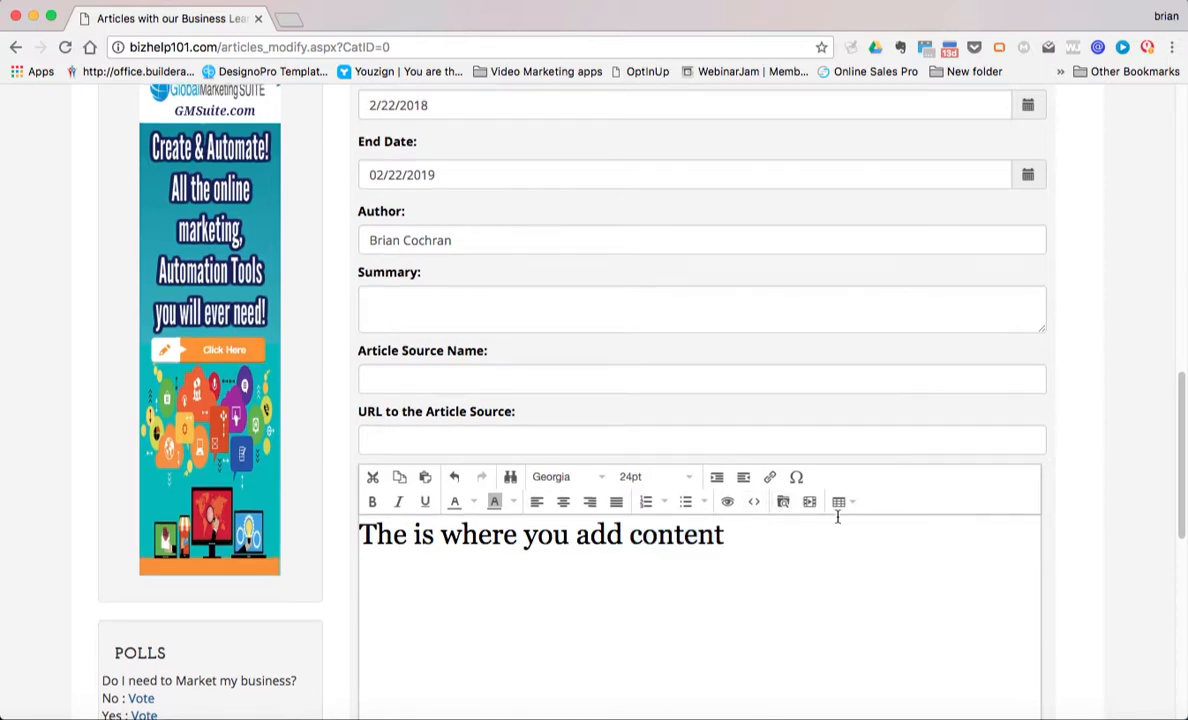
click(756, 505)
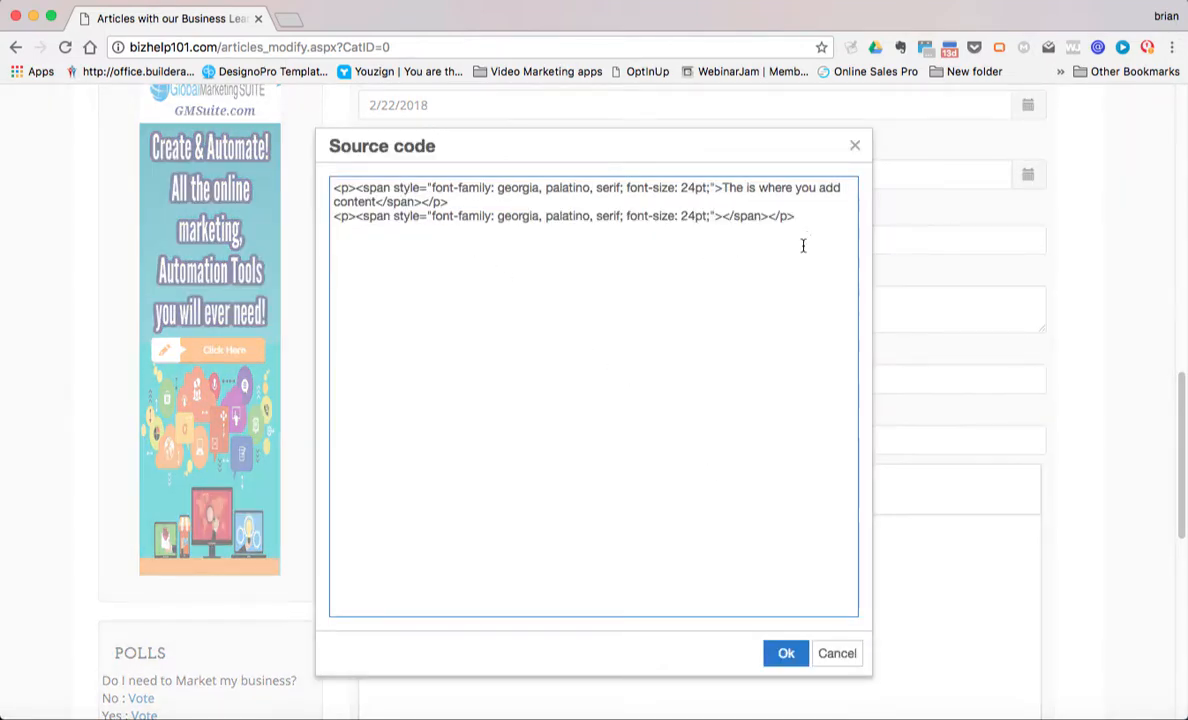
click(786, 654)
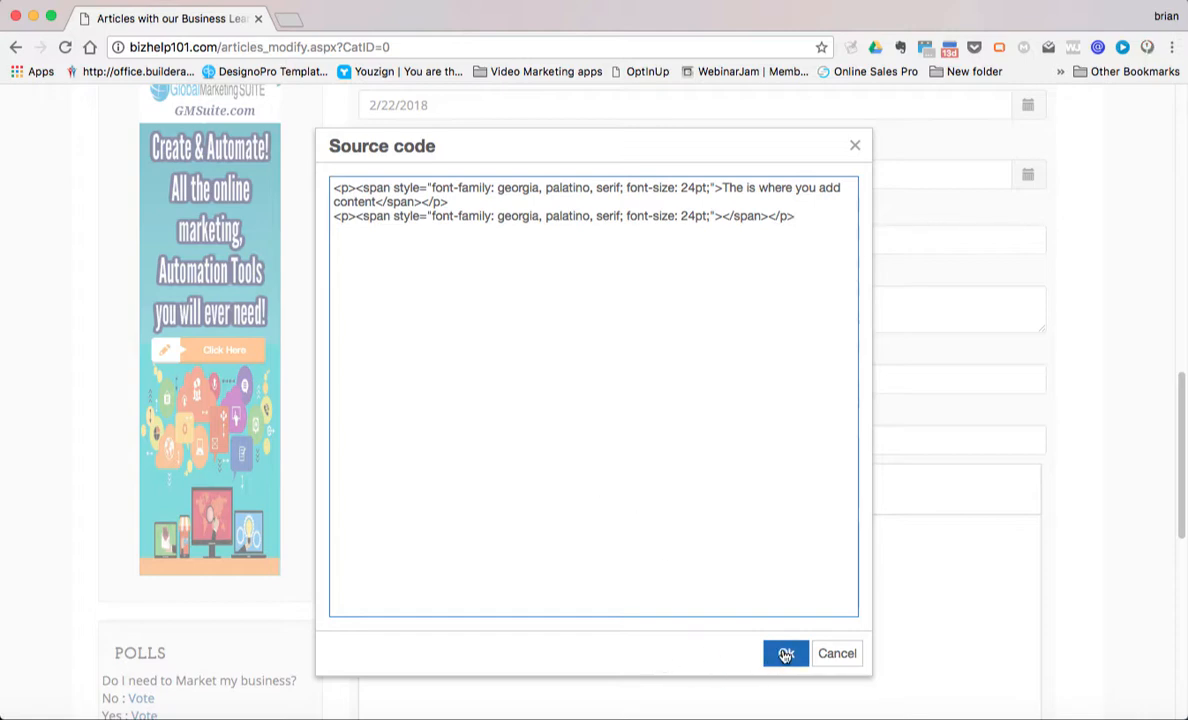
click(786, 654)
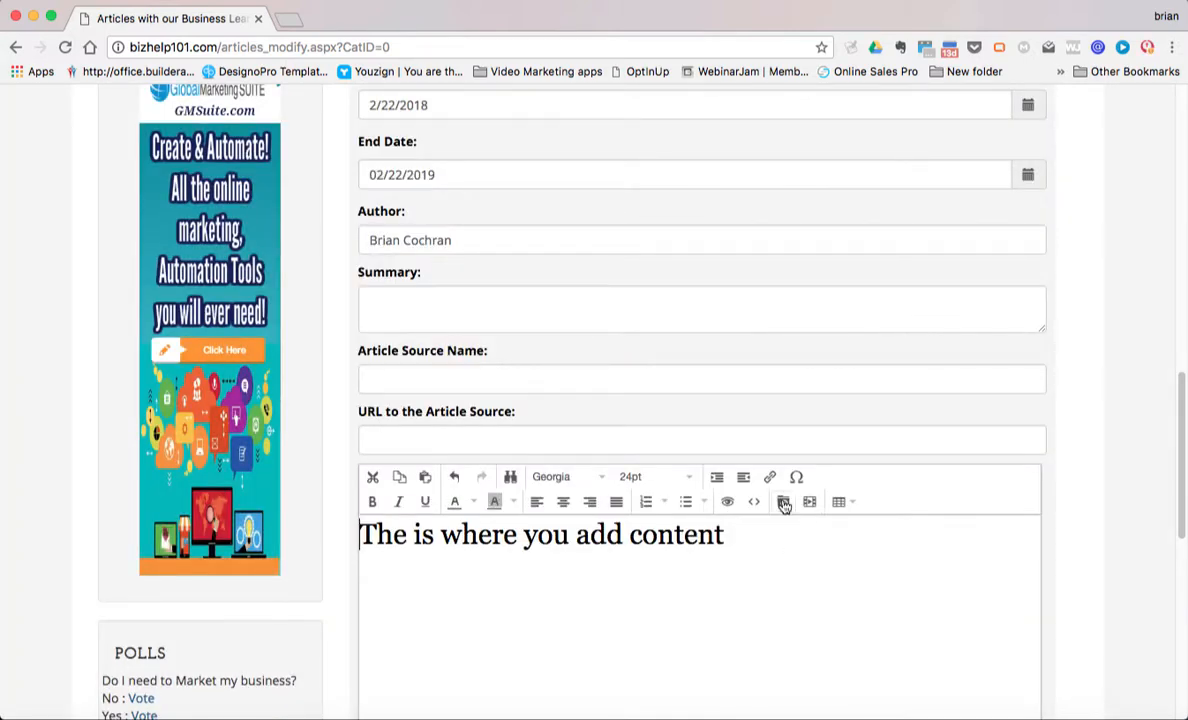
Step: Try to upload the gold-and-black logo image "Mail Attachment" from the computer for the article, and close the image dialog
click(784, 503)
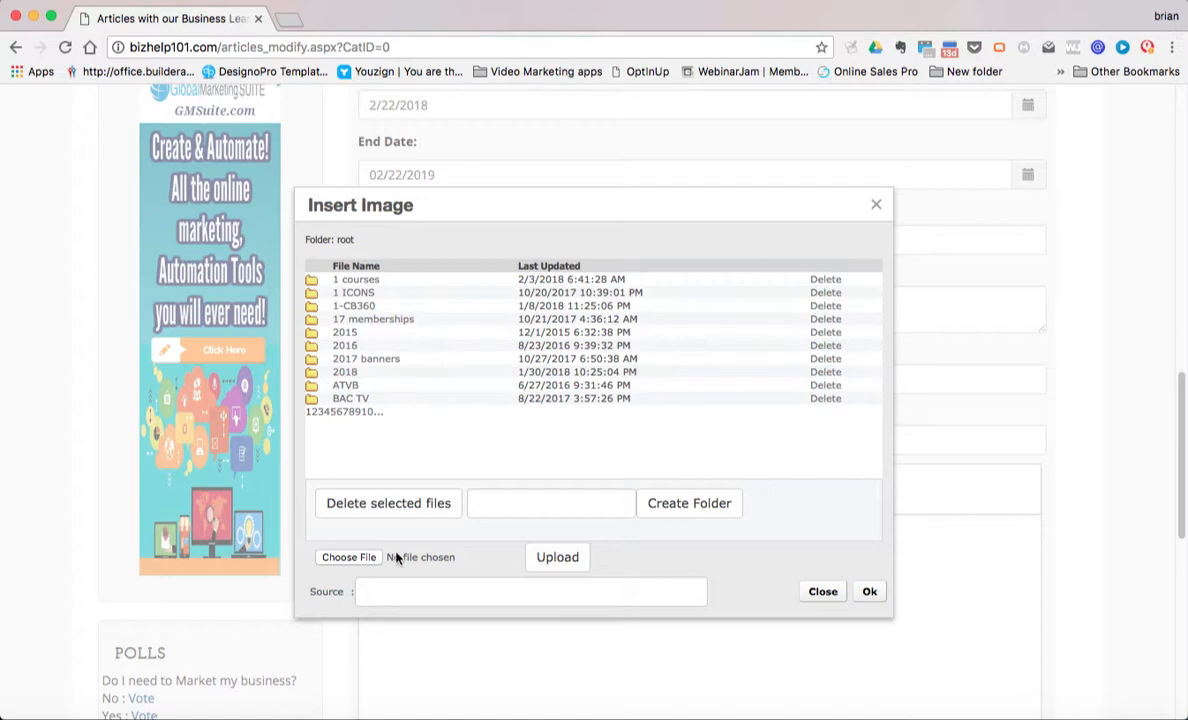
click(340, 558)
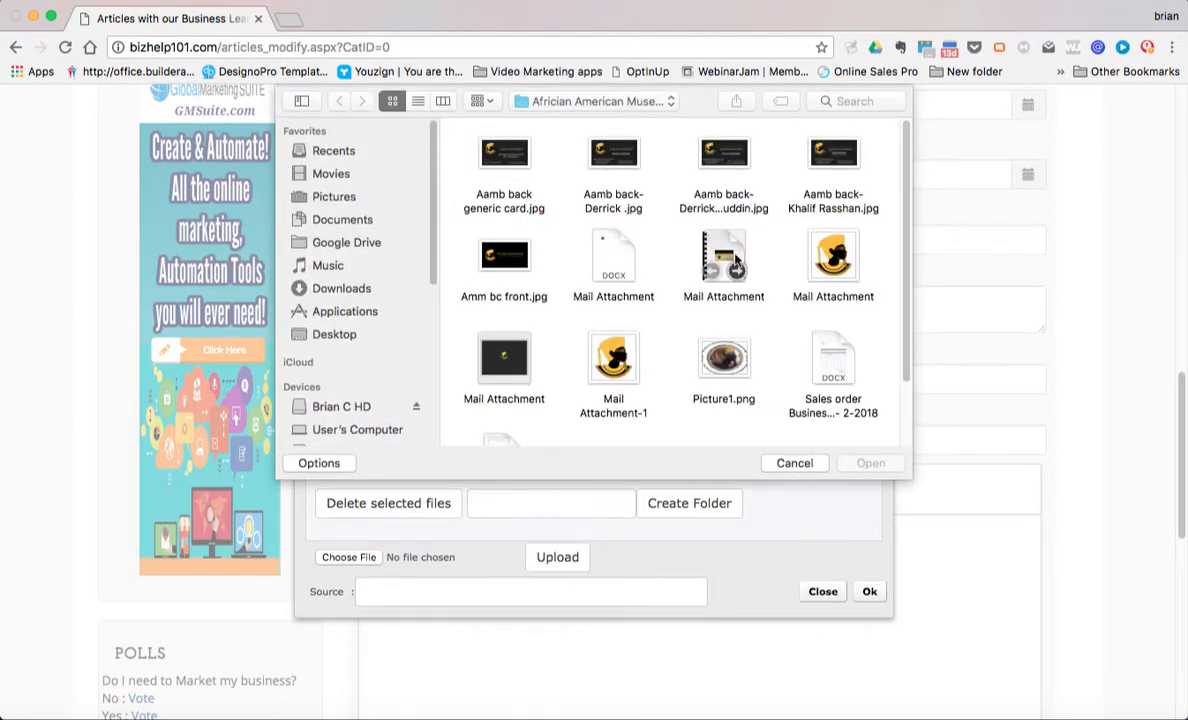
click(832, 258)
click(870, 463)
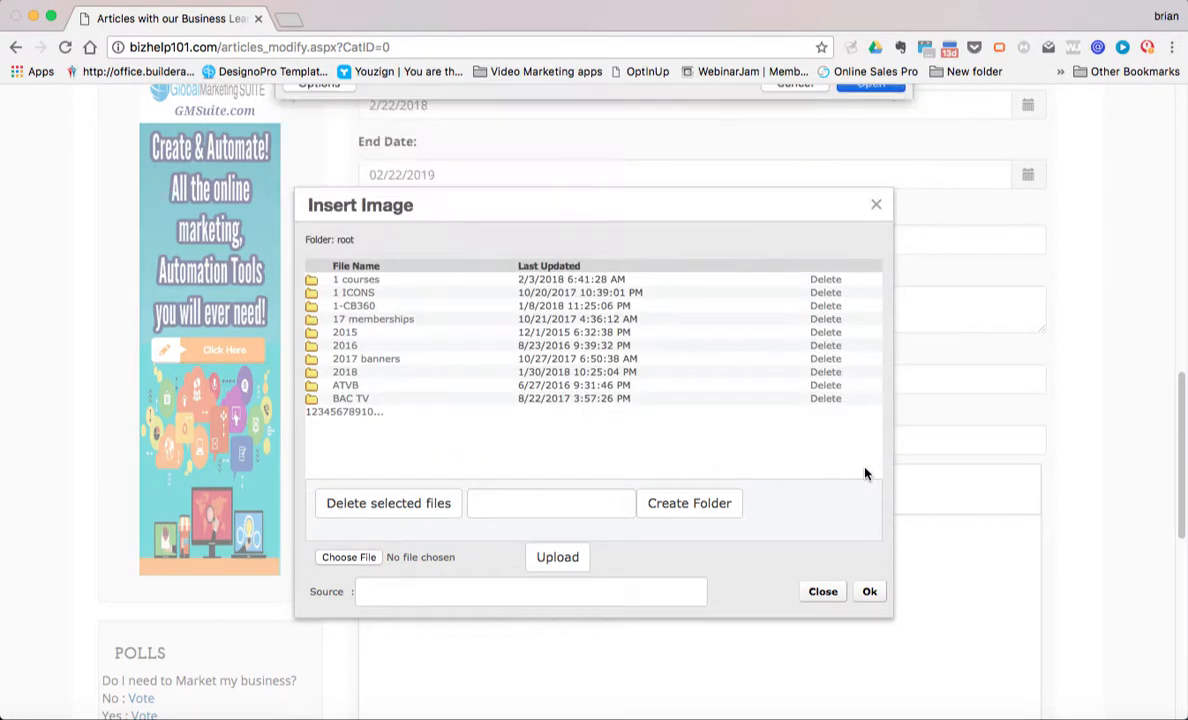
click(556, 557)
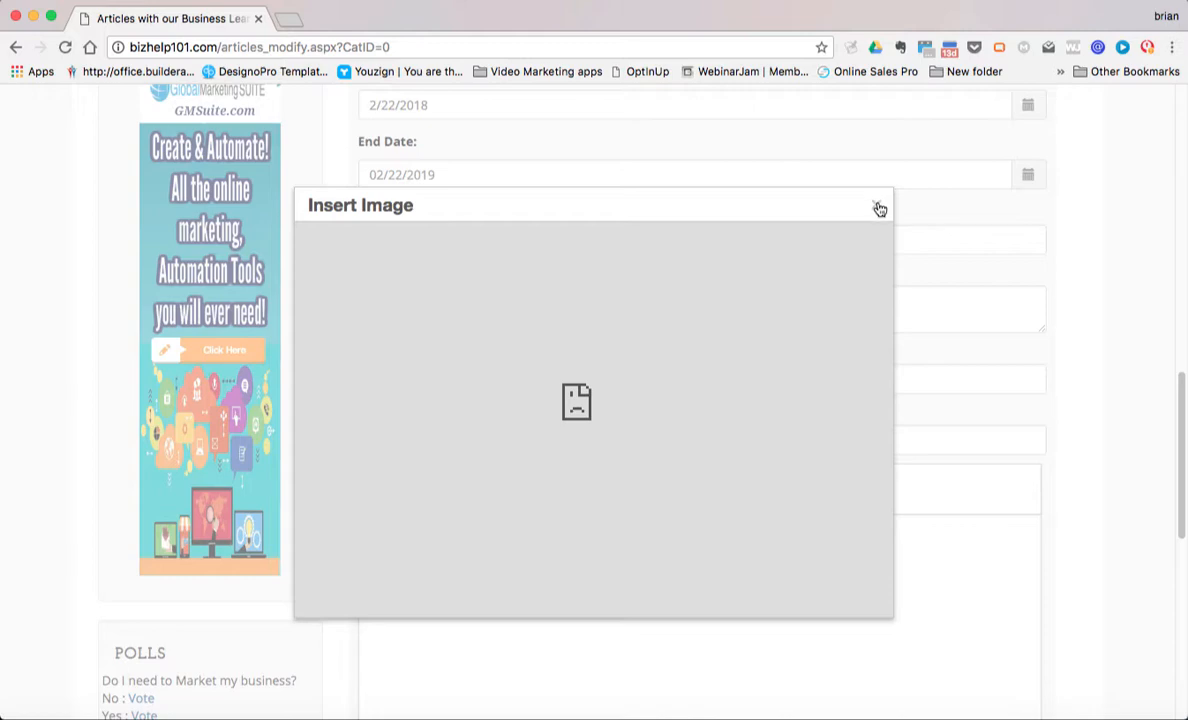
click(879, 207)
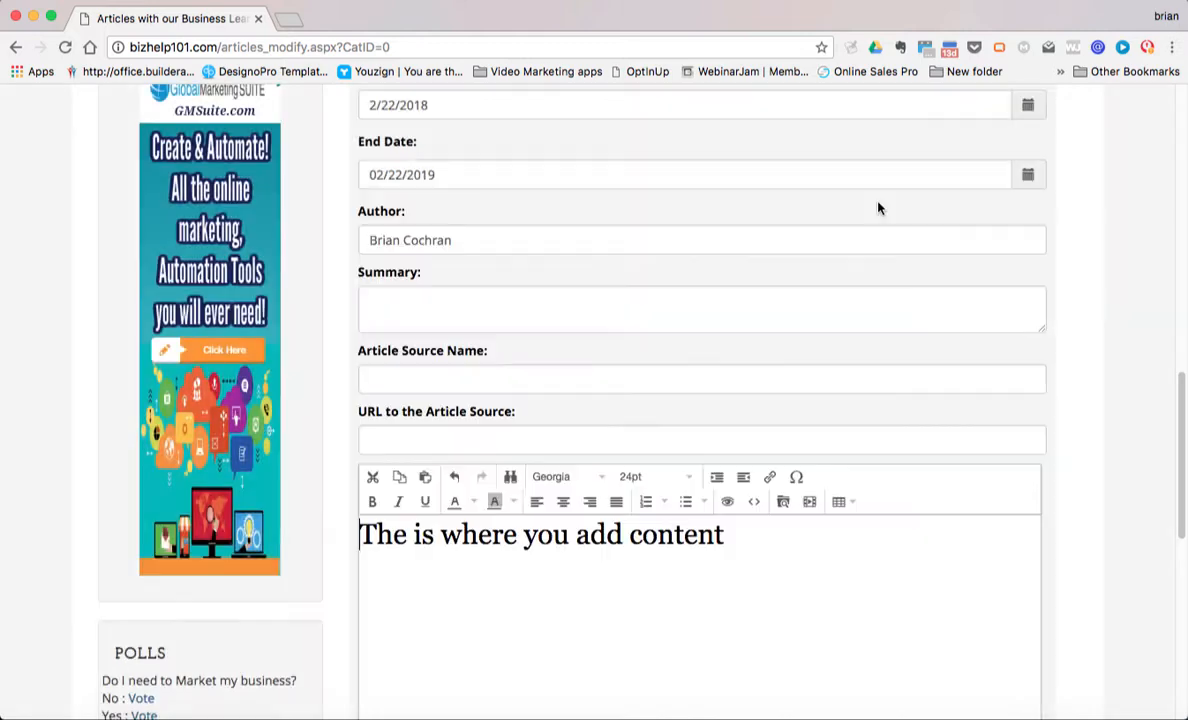
Step: Insert the image 190374_PT03_US.jpg from the ATVB folder into the article body, and delete it again
click(784, 500)
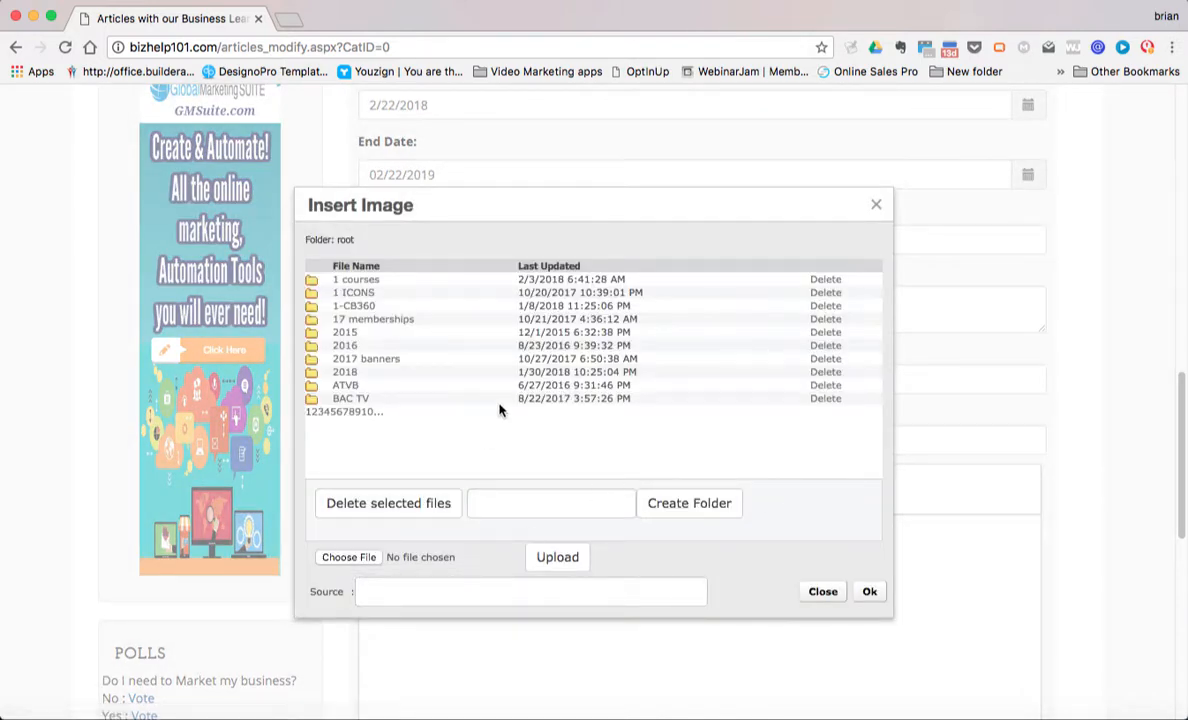
click(345, 386)
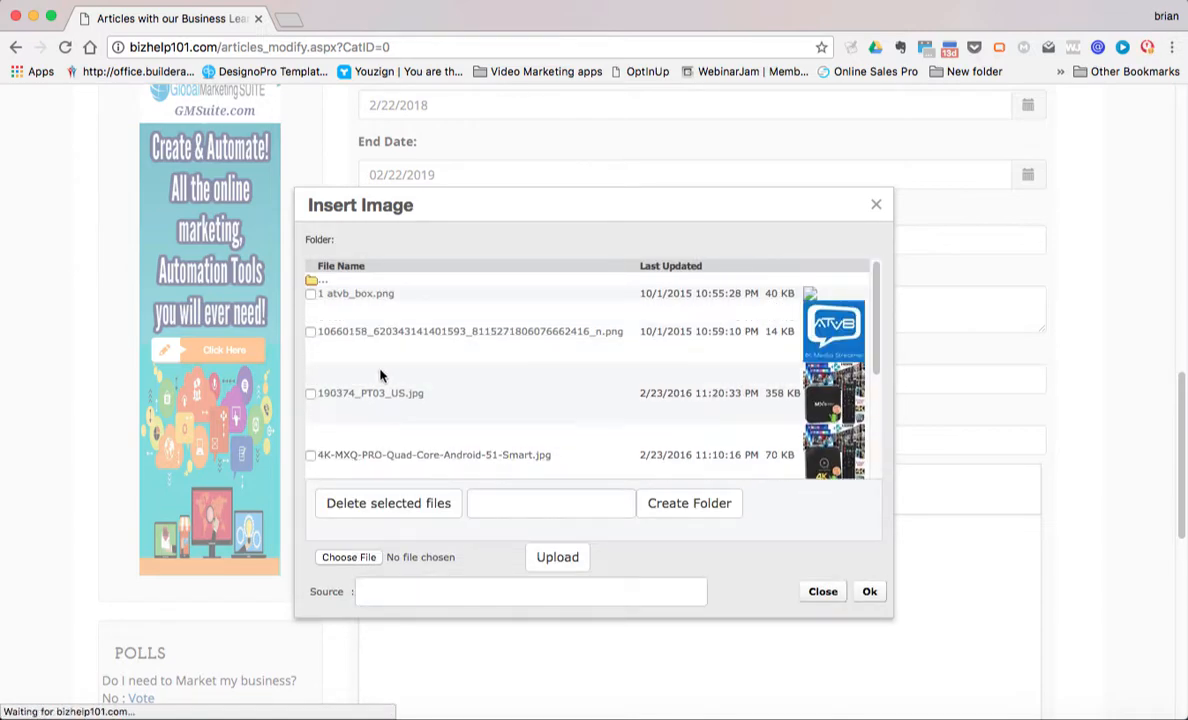
click(379, 396)
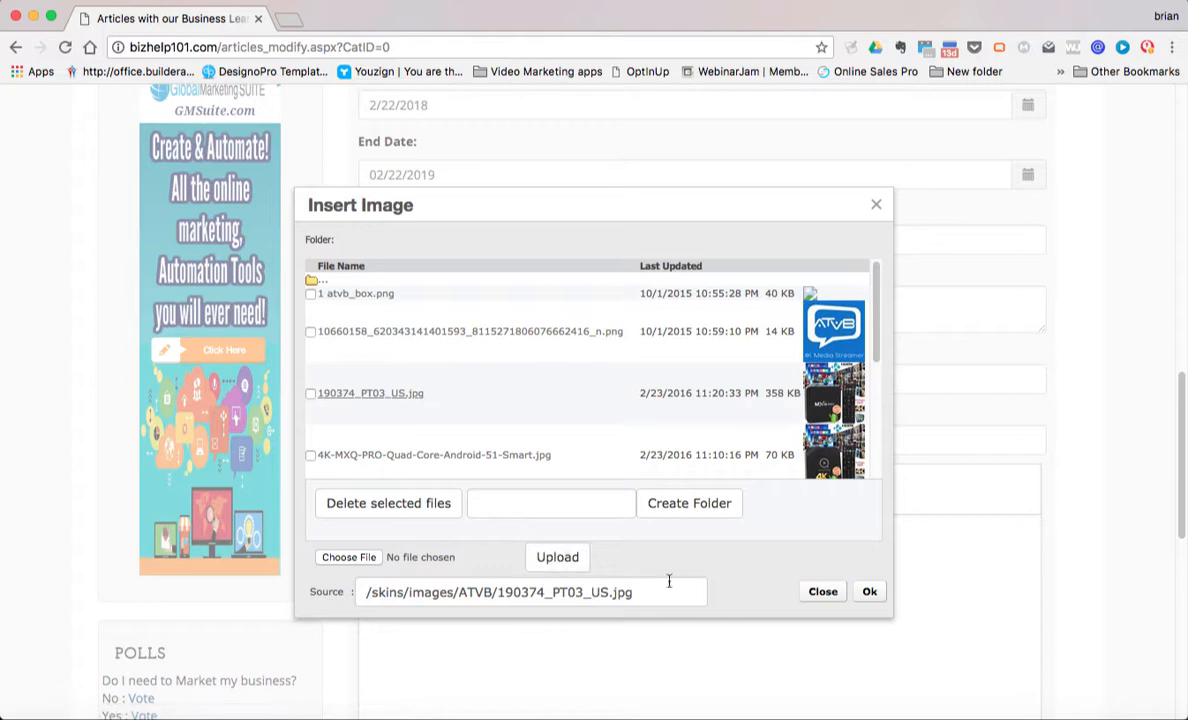
click(872, 592)
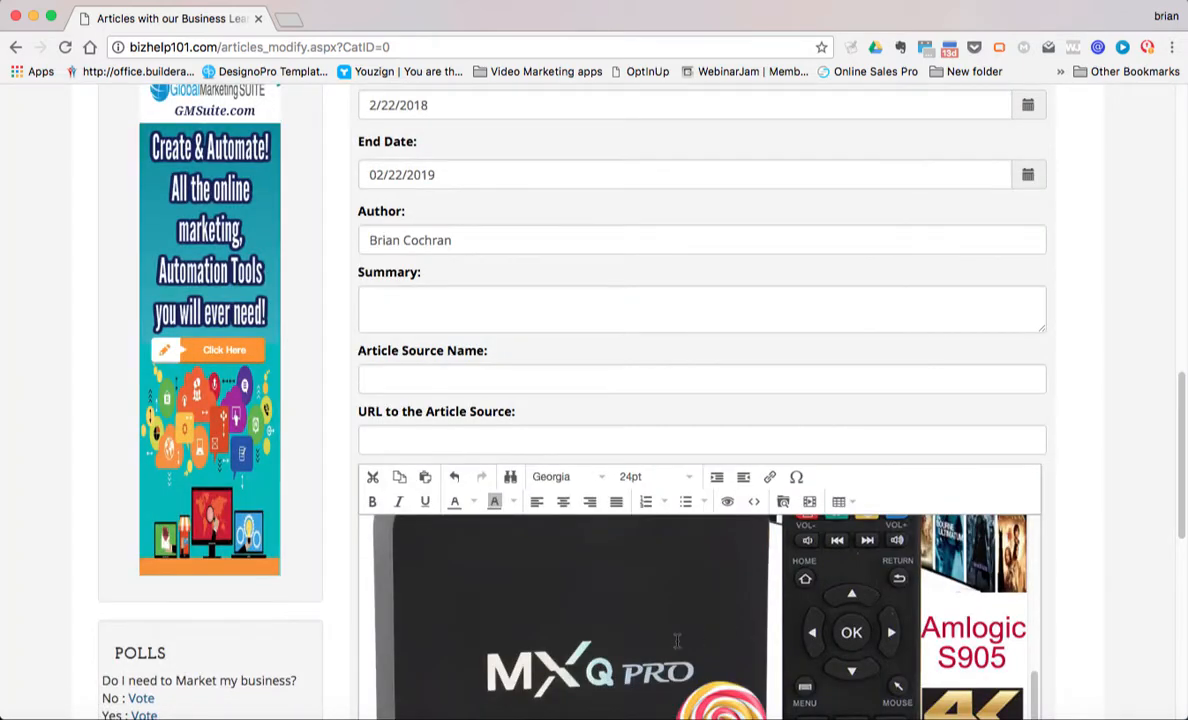
click(565, 623)
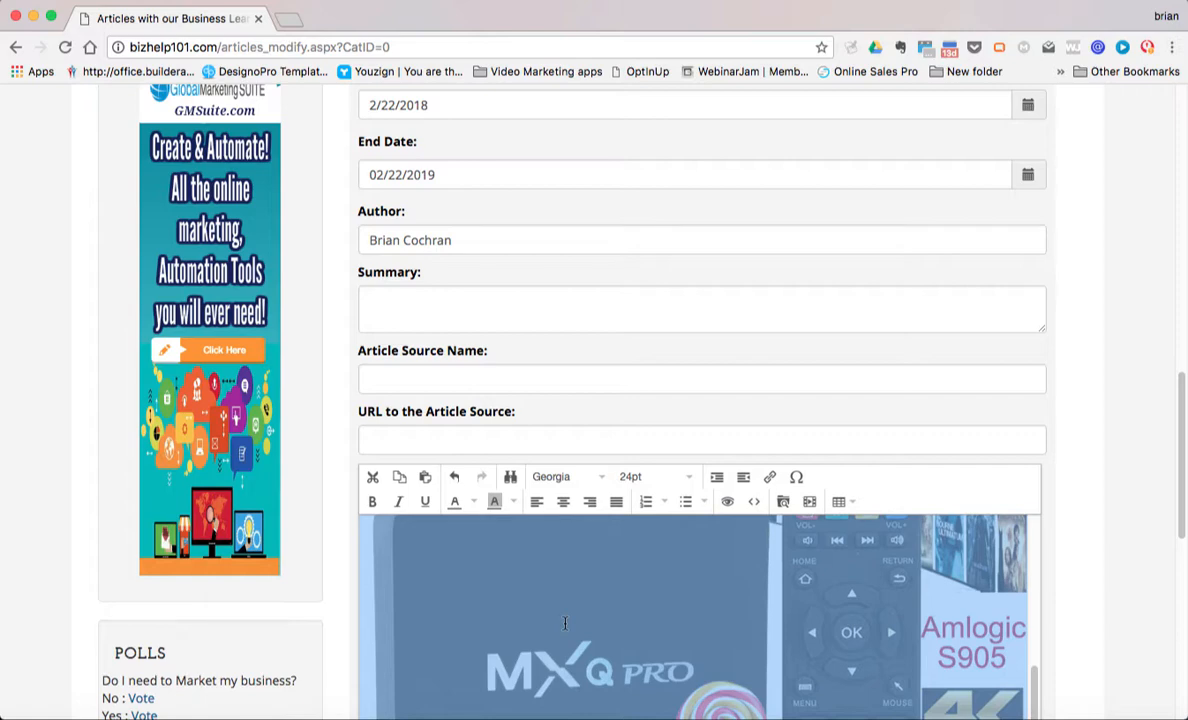
key(Delete)
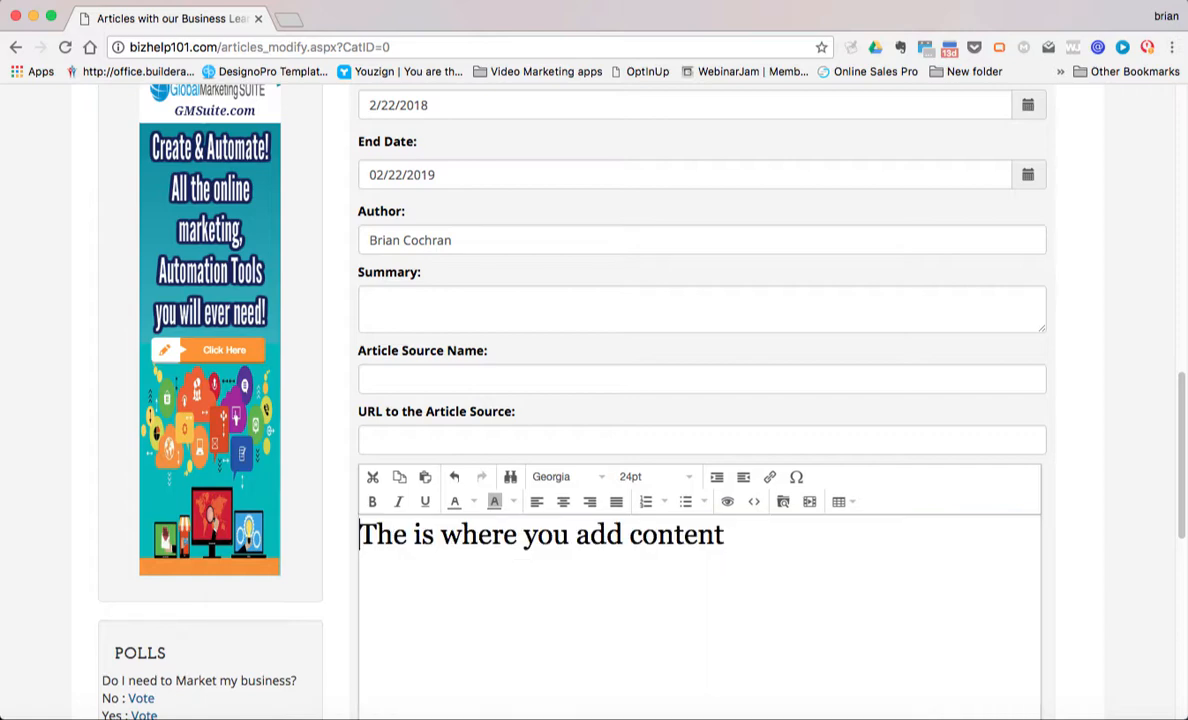
Step: Open the media insertion settings, check the embed code option, and cancel without adding media
click(809, 502)
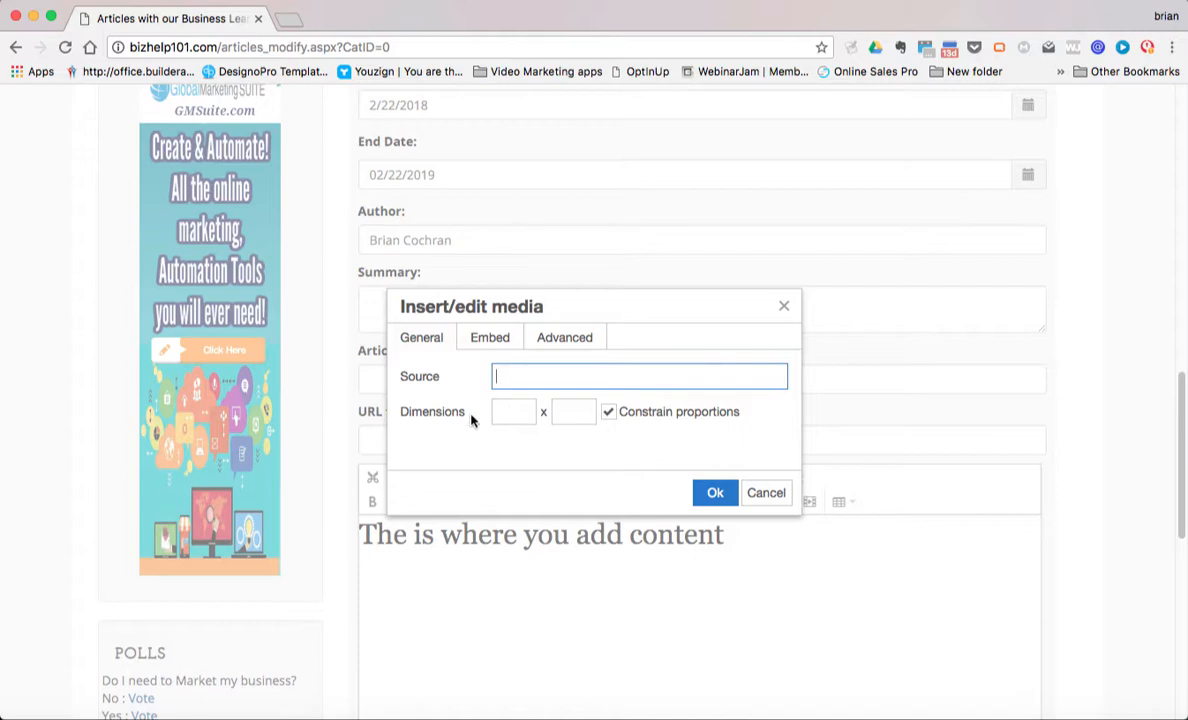
click(484, 339)
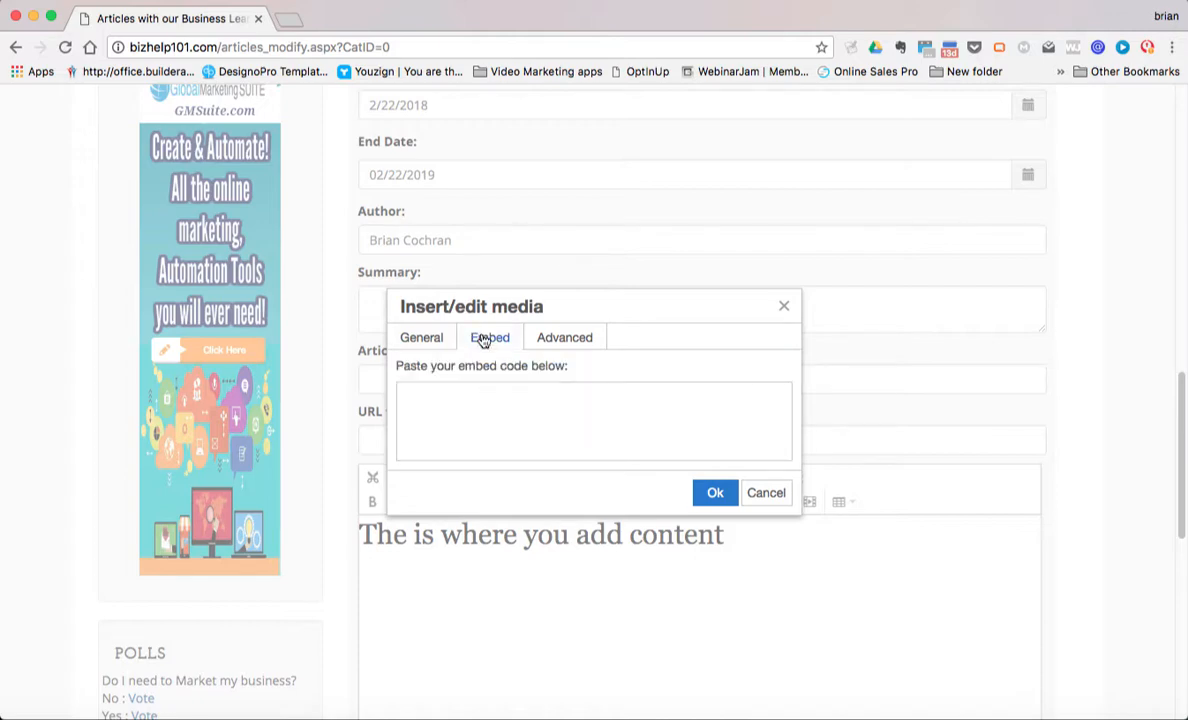
click(411, 393)
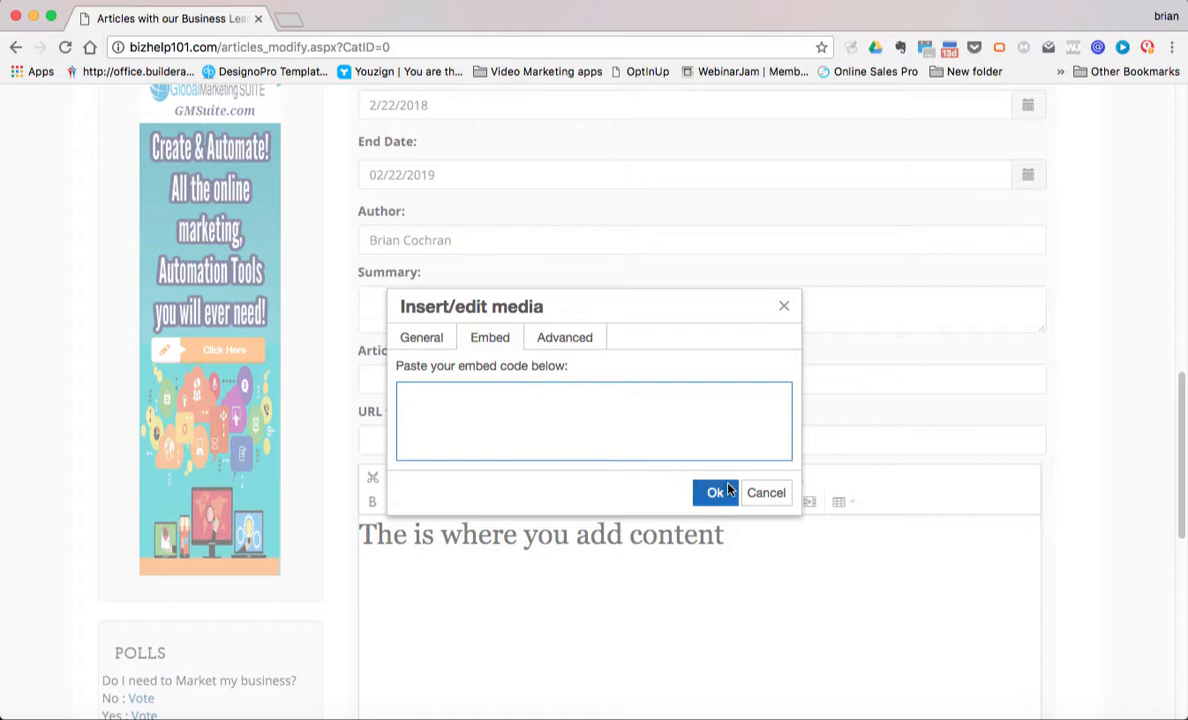
click(766, 493)
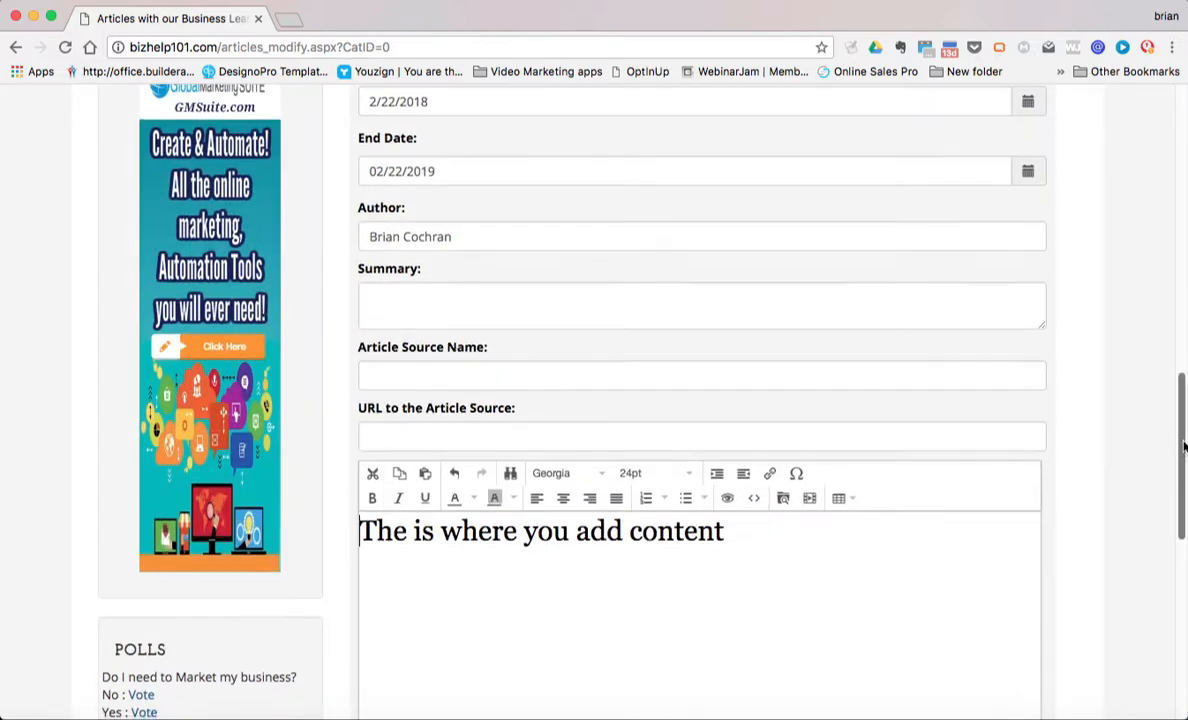
Step: Examine the rest of the article form, including the picture upload, Meta Keywords and Meta Description fields
drag(1182, 450, 1182, 583)
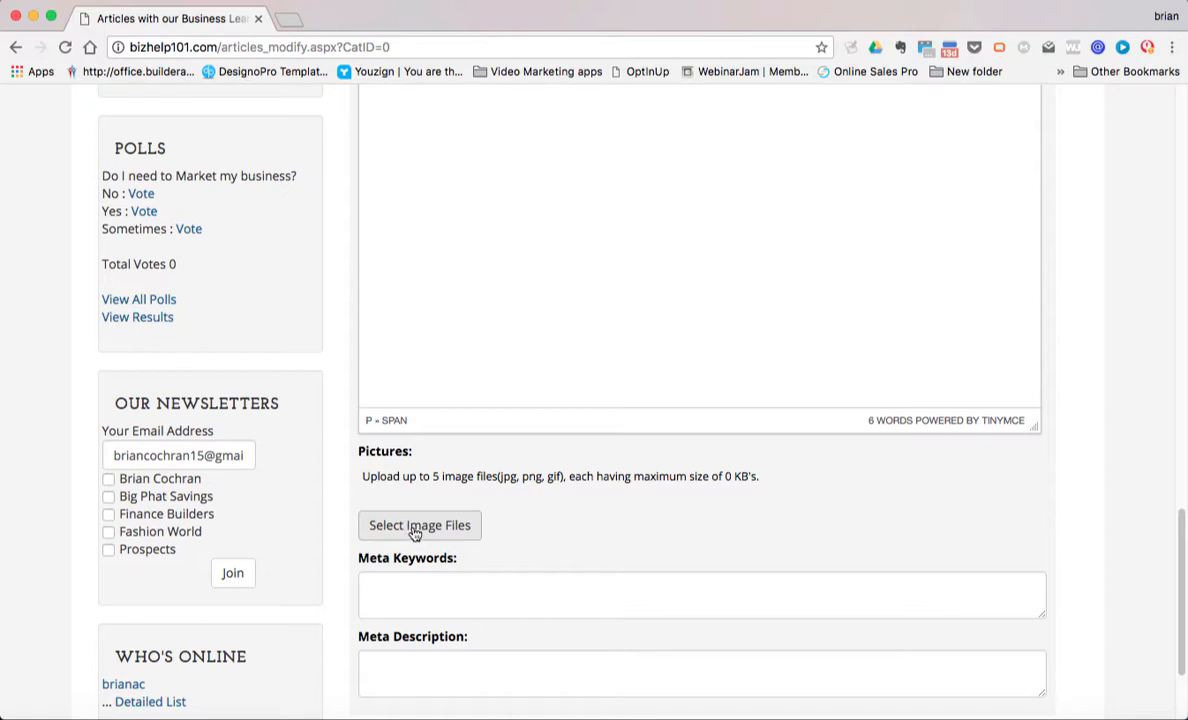
scroll(411, 530, up, 3)
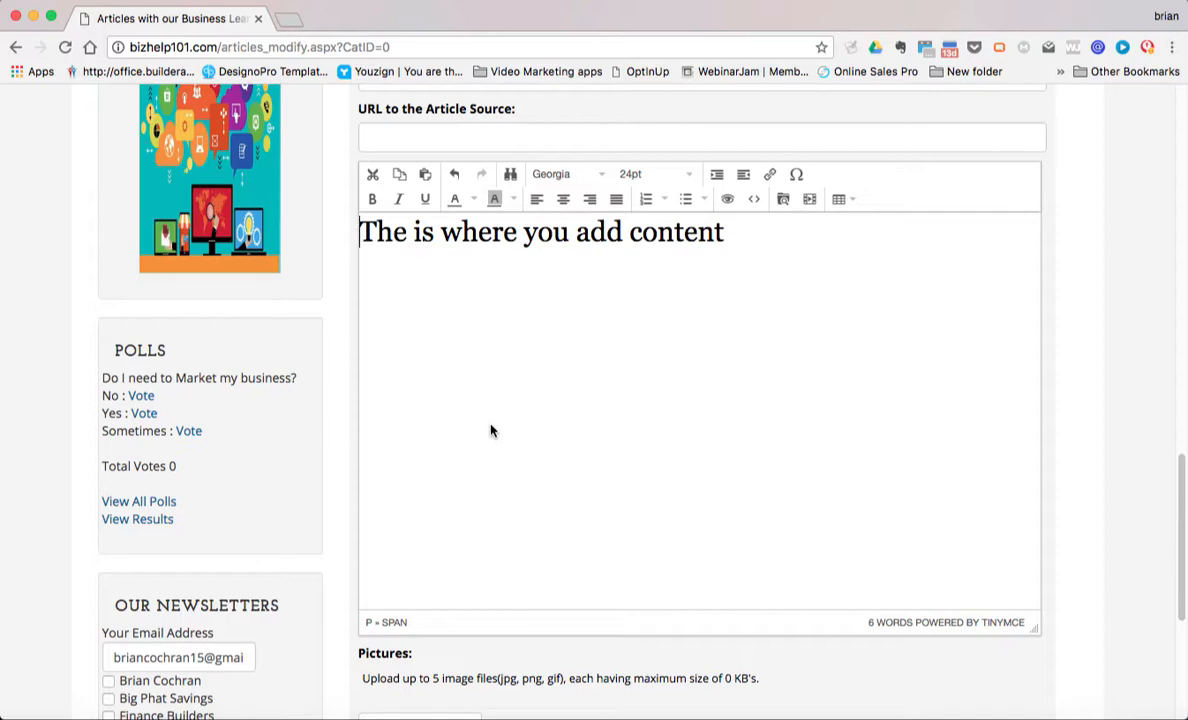
scroll(488, 433, down, 1)
scroll(488, 433, down, 5)
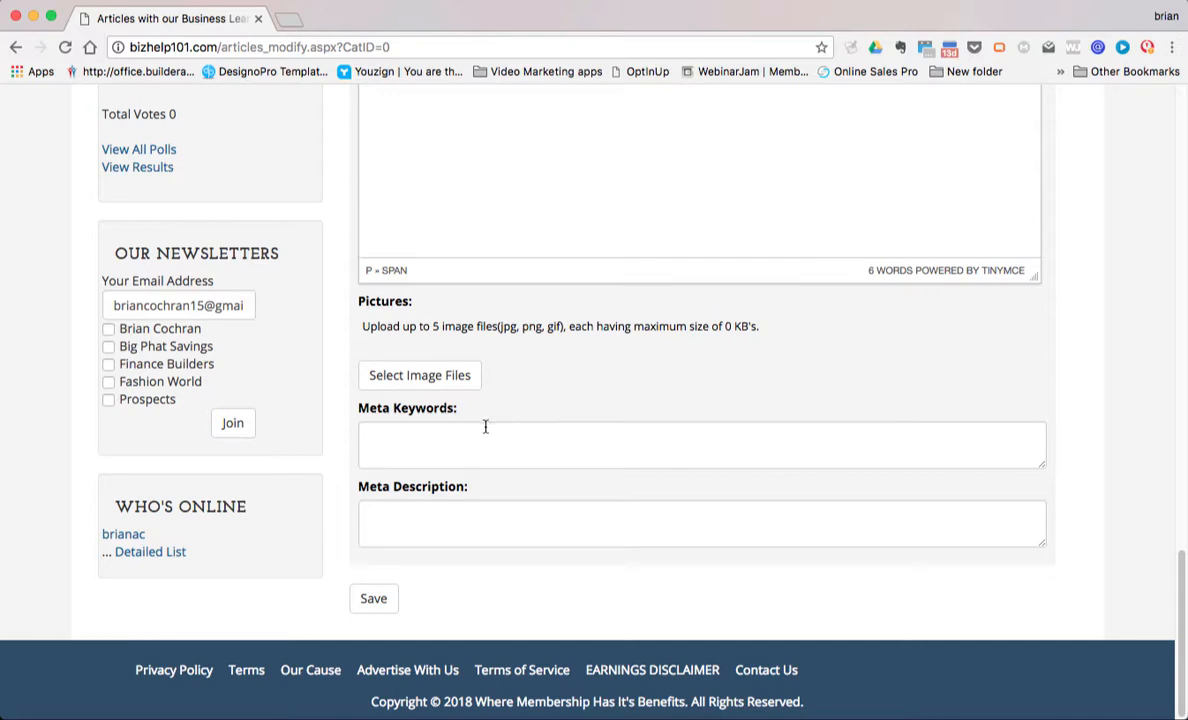
click(413, 437)
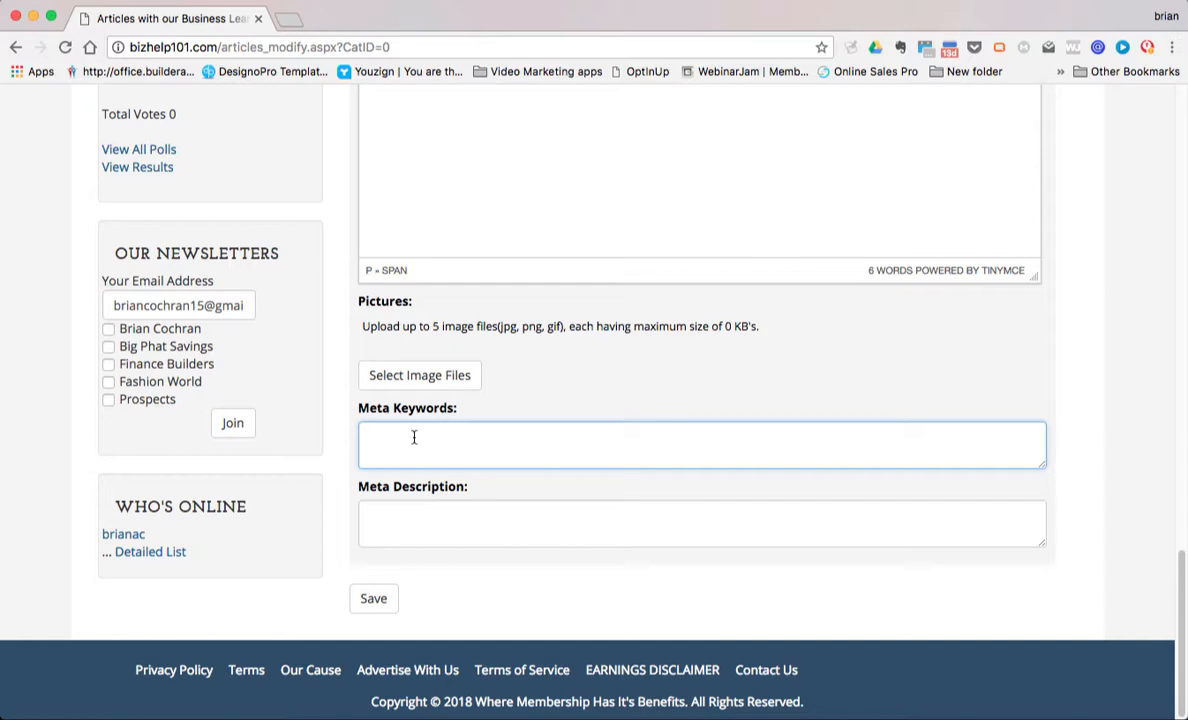
click(380, 511)
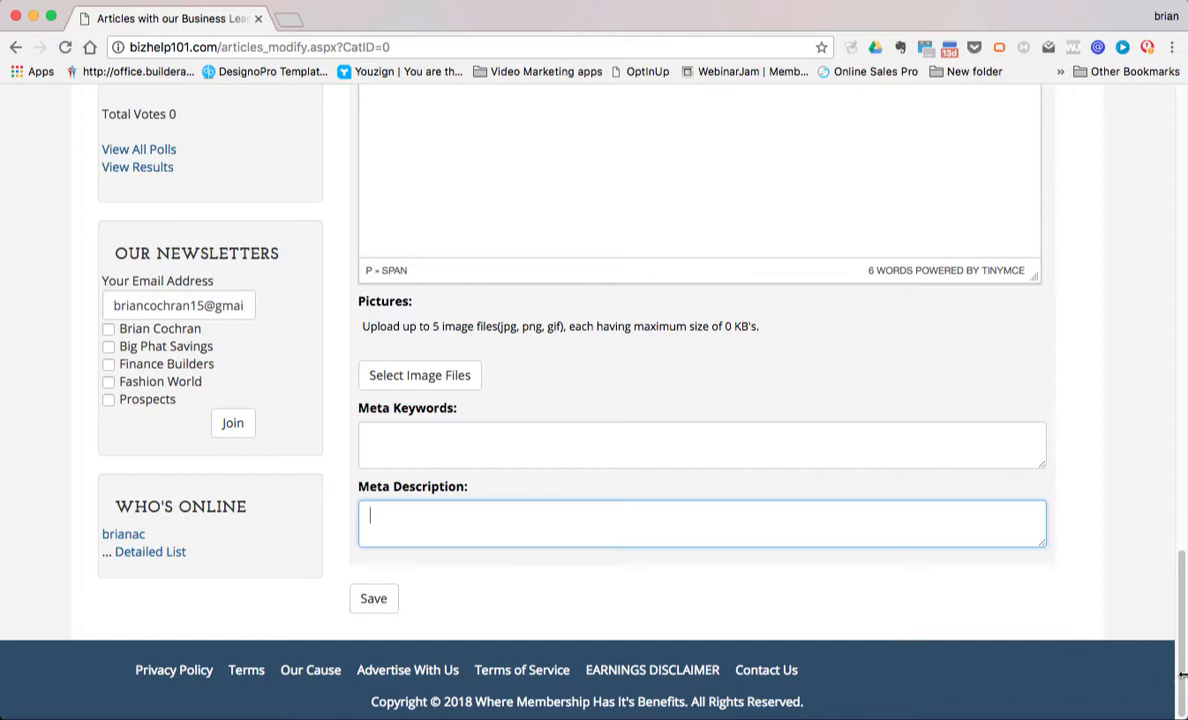
Step: Leave the new article form without saving and open the Manage Articles page at its list of articles
drag(1182, 675, 1184, 287)
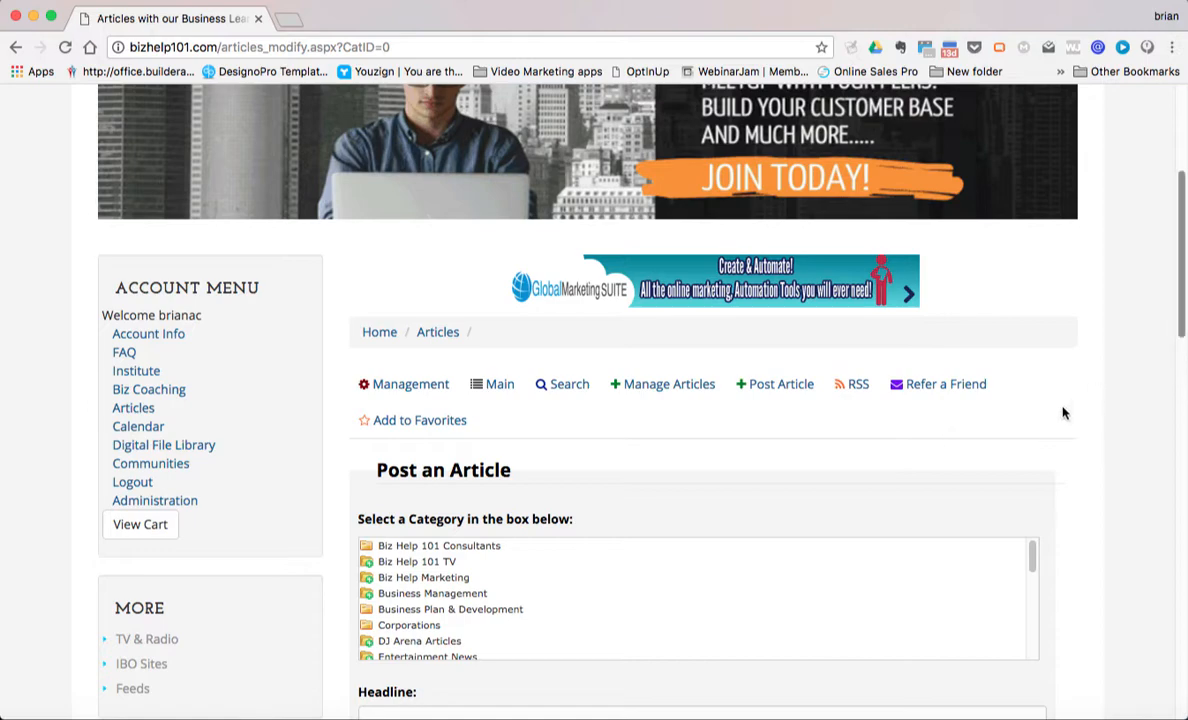
click(675, 387)
click(735, 264)
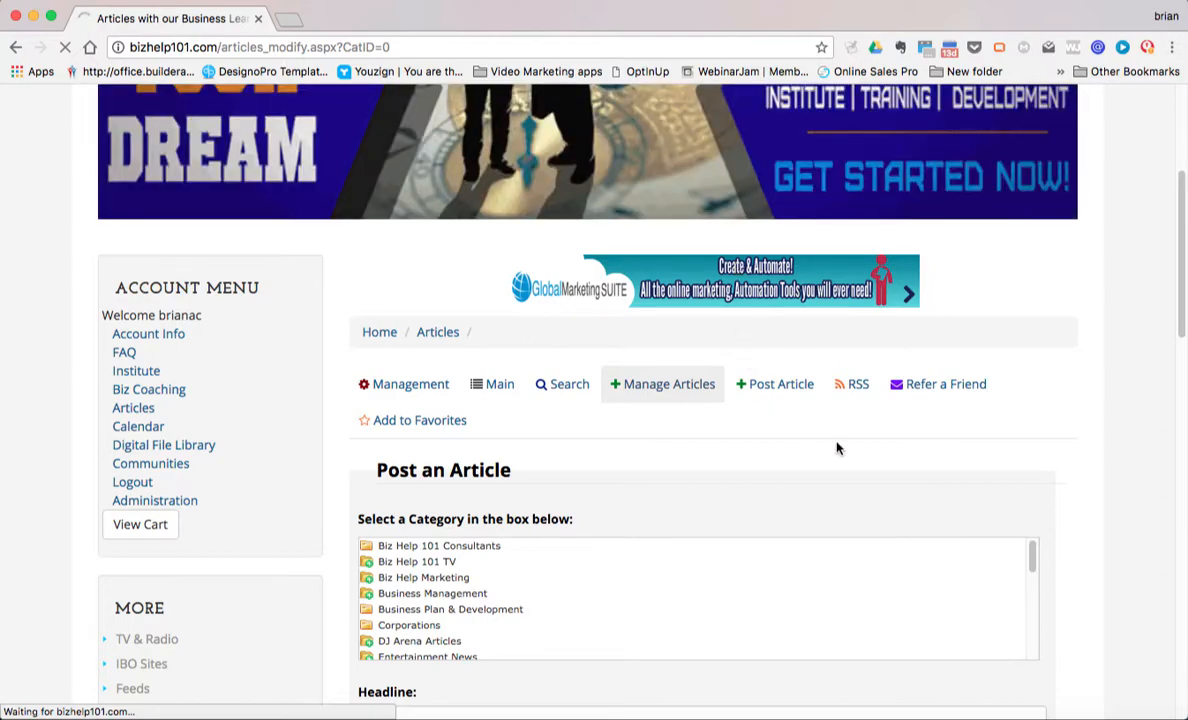
scroll(1012, 435, down, 5)
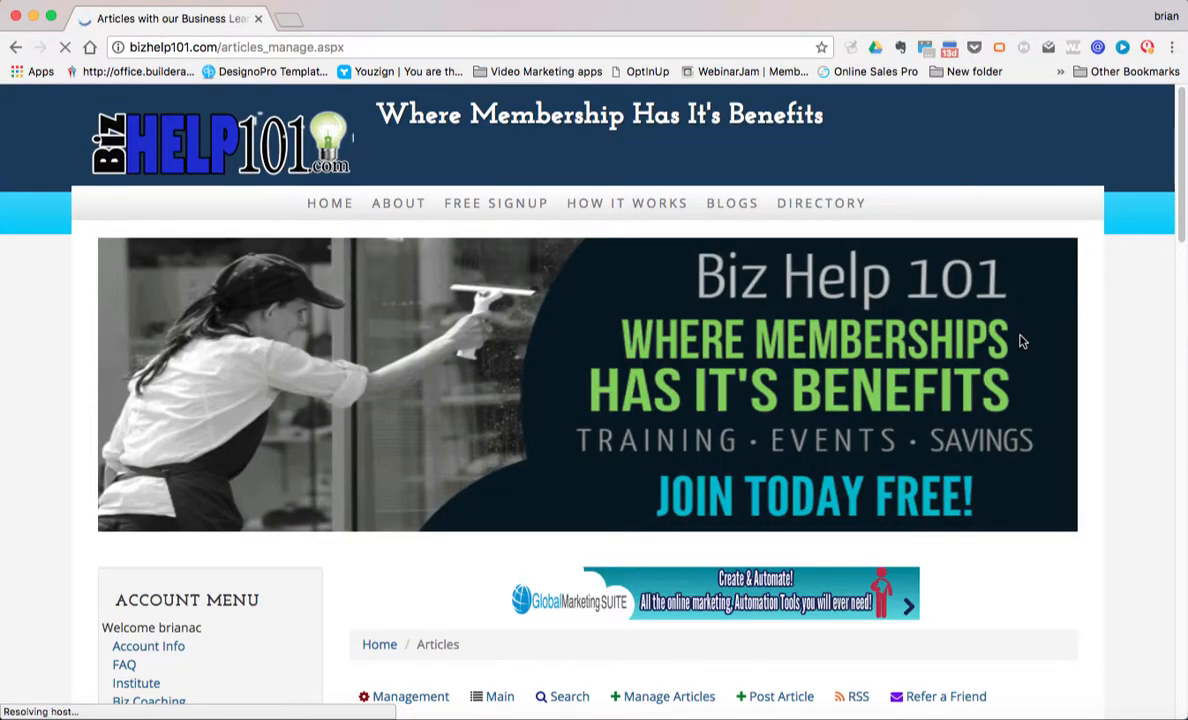
scroll(1012, 335, down, 10)
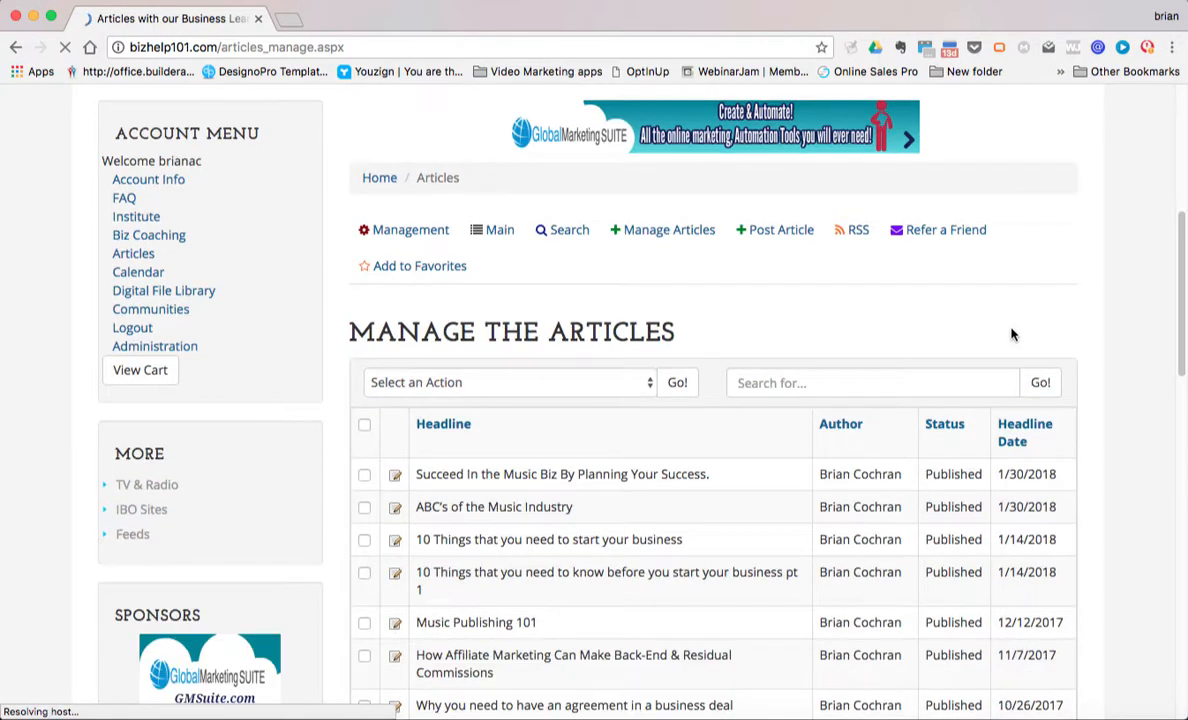
scroll(1010, 333, down, 1)
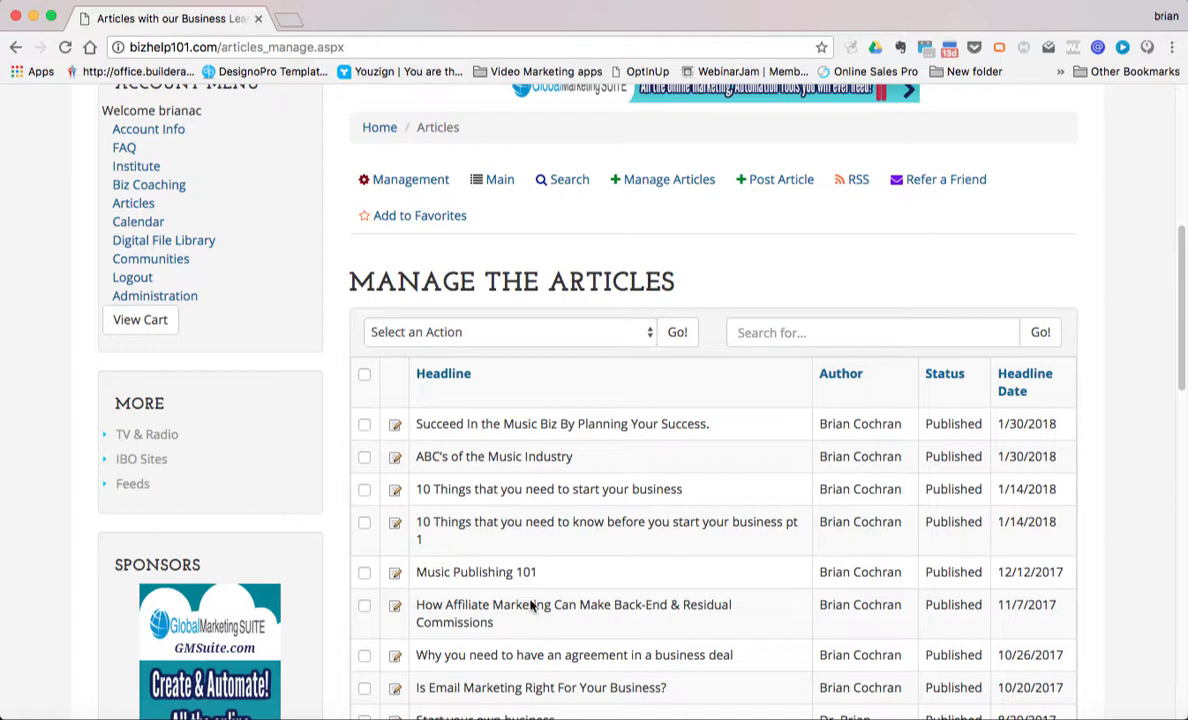
Step: Check the available bulk actions for articles without choosing one, and look through the first page of the article list
click(512, 333)
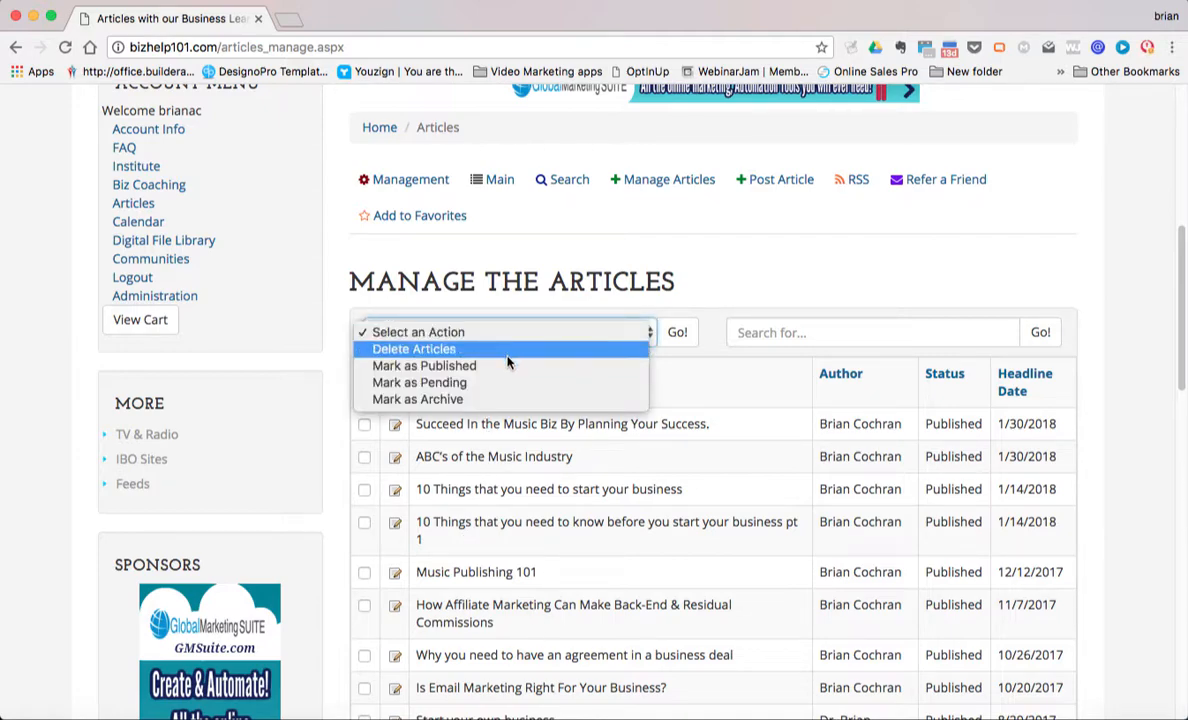
click(518, 266)
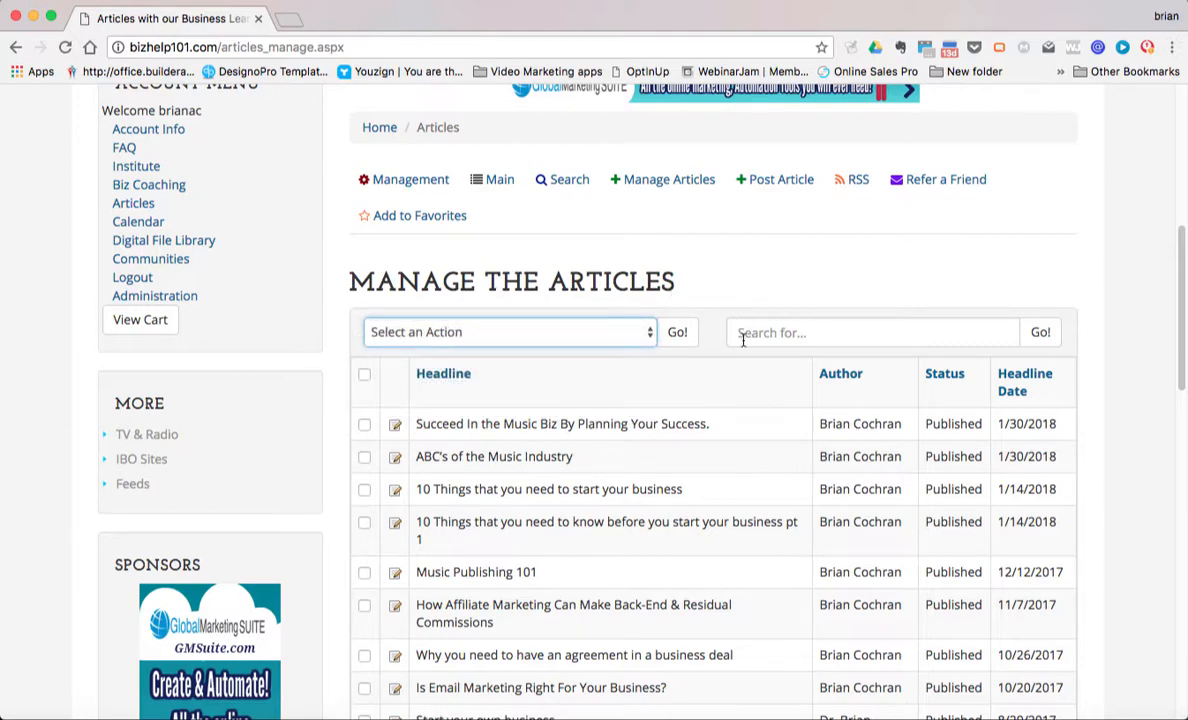
scroll(686, 482, down, 10)
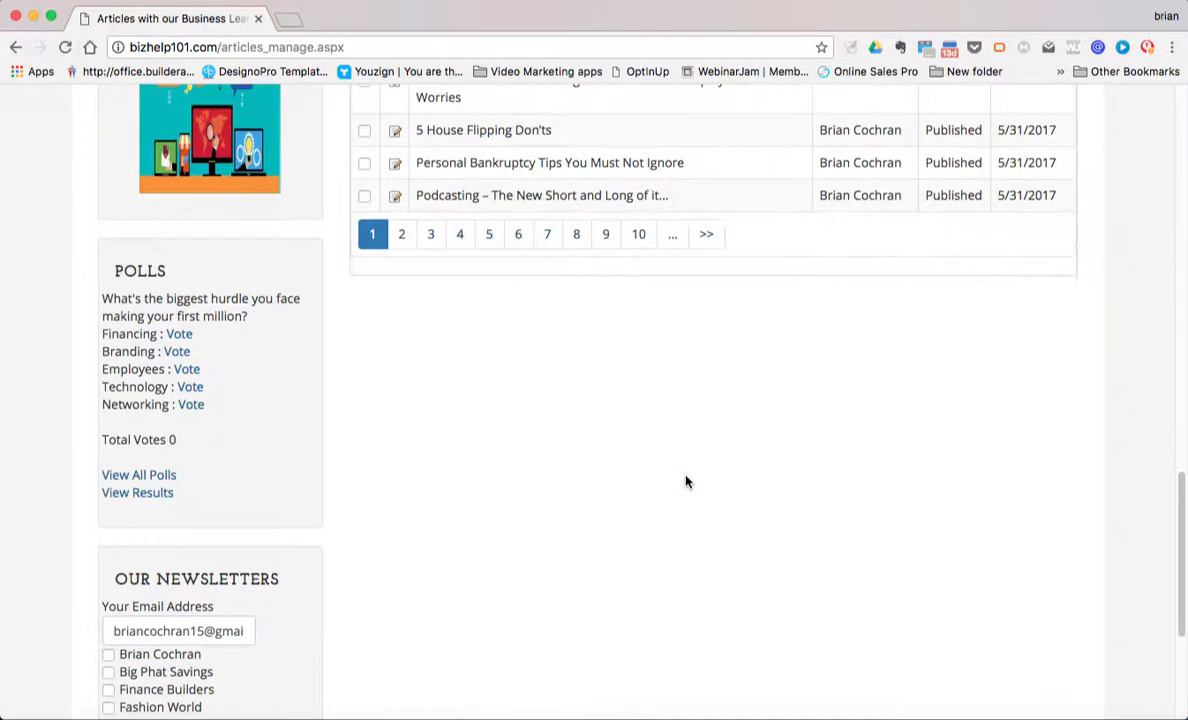
scroll(686, 482, up, 10)
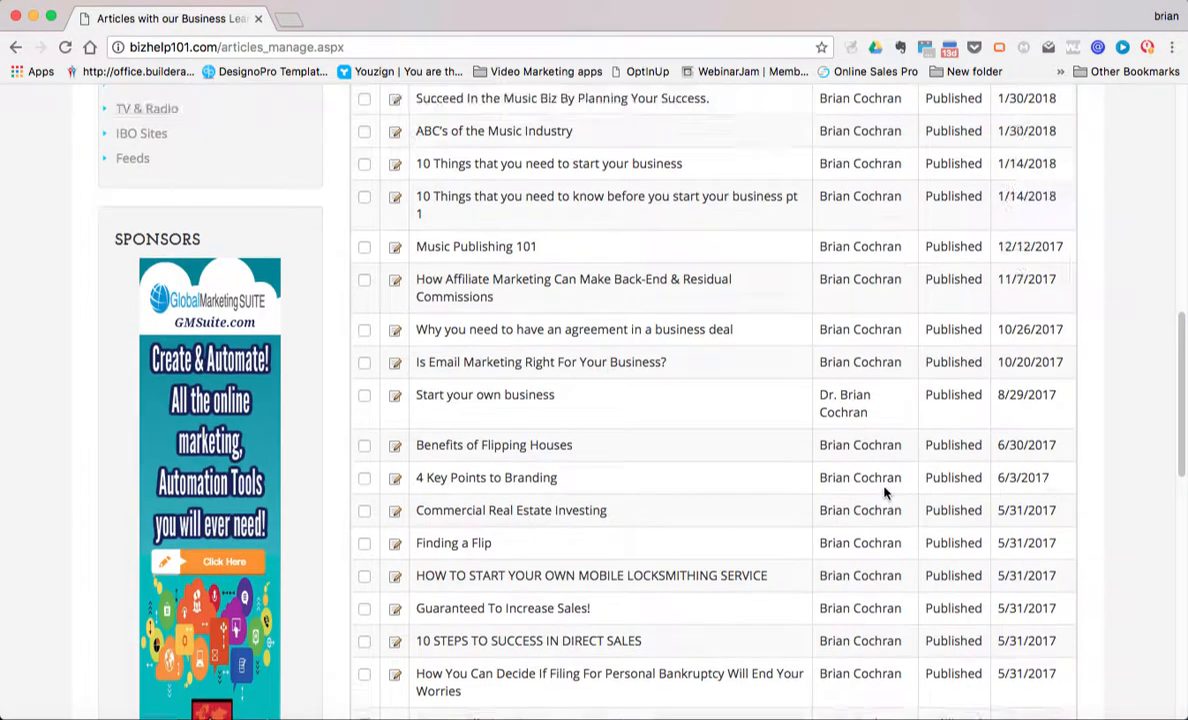
scroll(884, 493, up, 2)
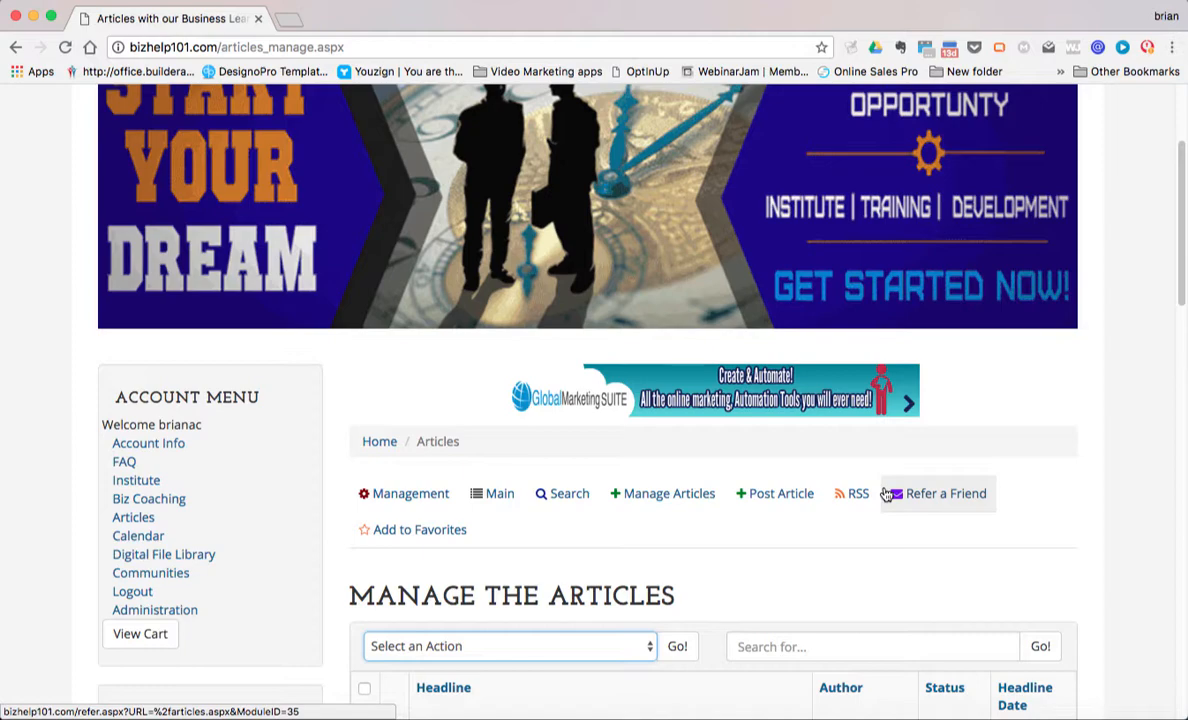